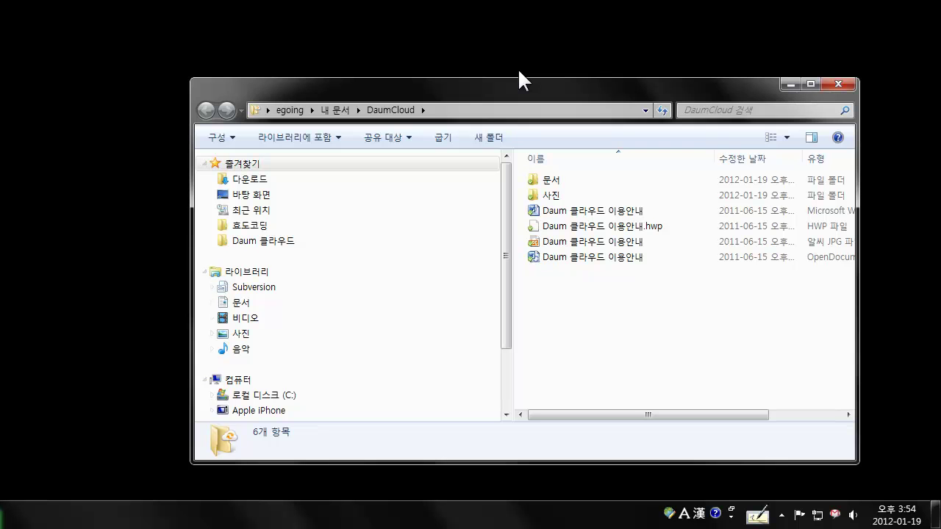
- Switch to Internet Explorer to view the 컴퓨터 section of the 효도코딩 site, and minimize the browser
mouse_move(15, 515)
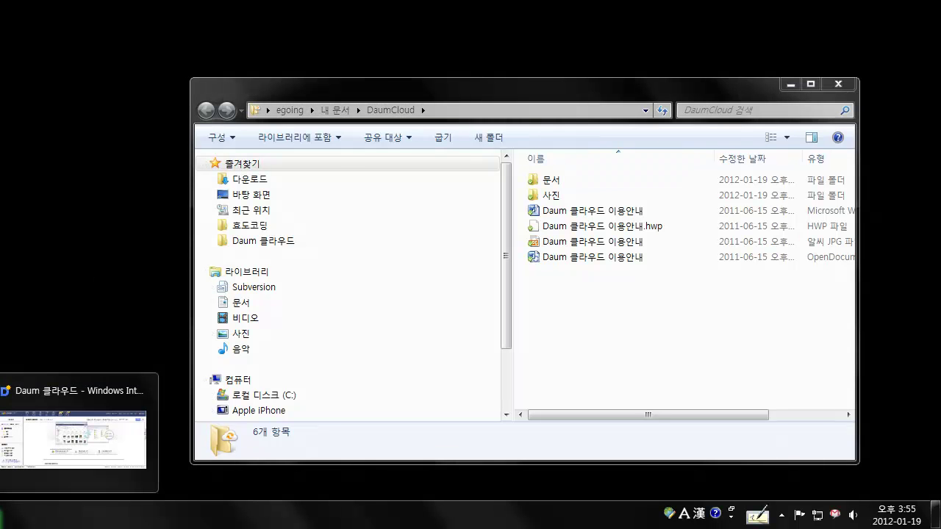
click(74, 439)
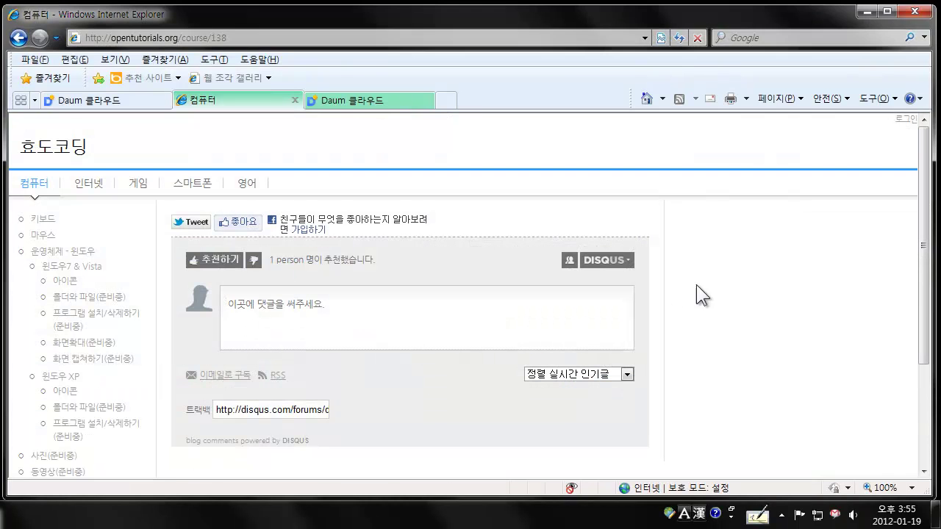
click(28, 185)
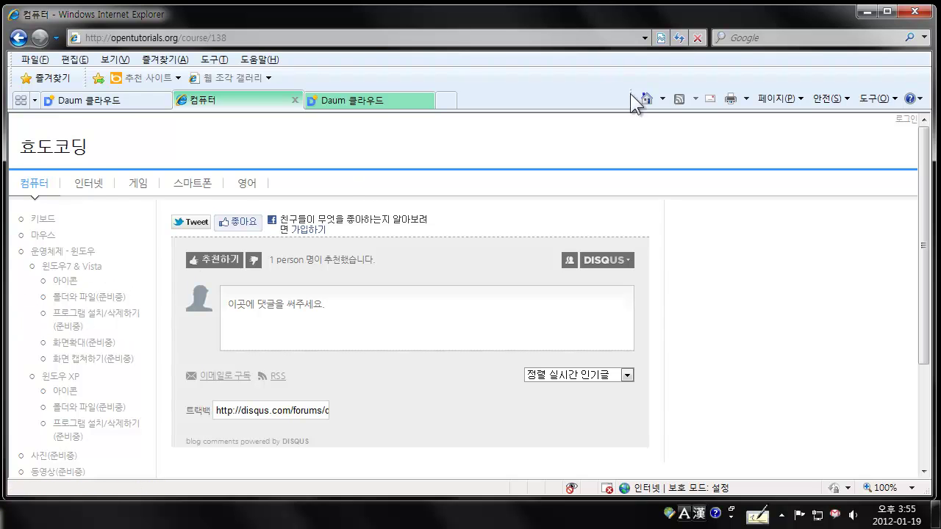
click(860, 13)
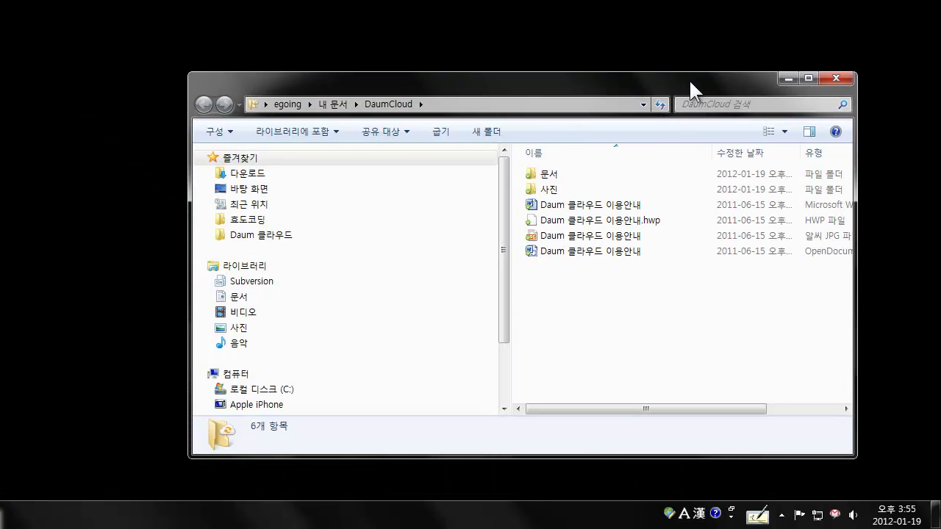
- Close the open DaumCloud folder window and reopen the folder from the Daum 클라우드 desktop shortcut
drag(691, 86, 689, 70)
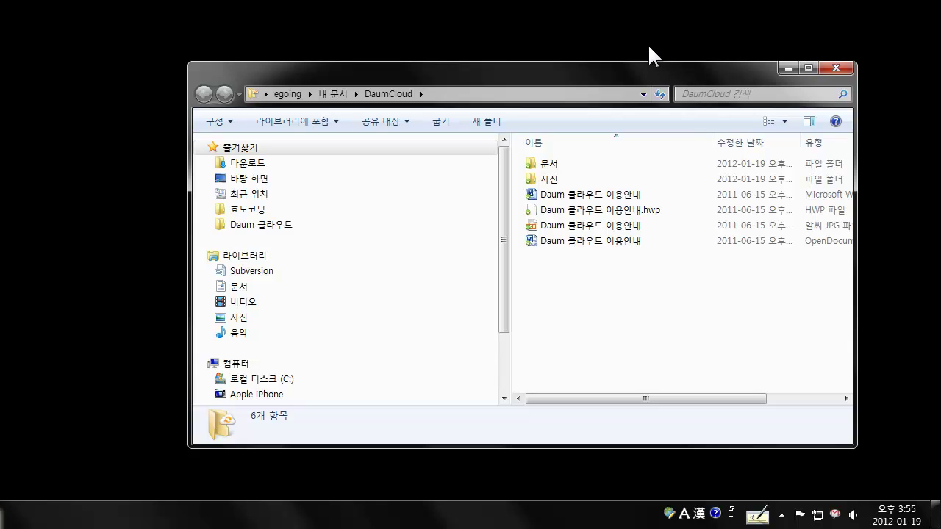
click(564, 75)
click(839, 67)
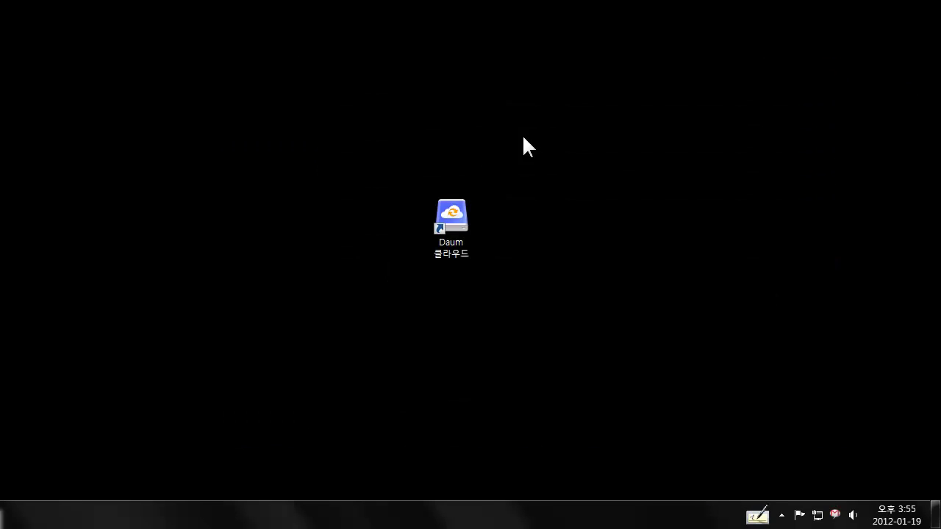
double_click(453, 214)
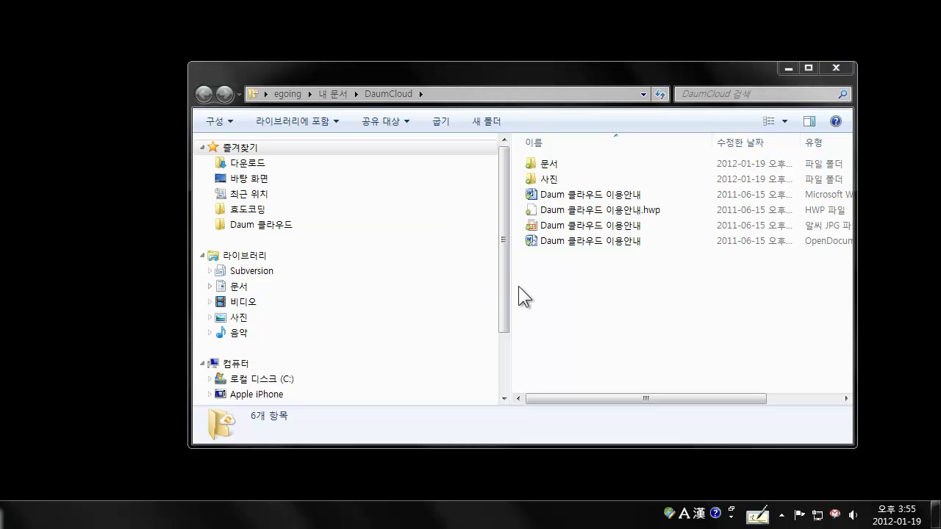
click(538, 283)
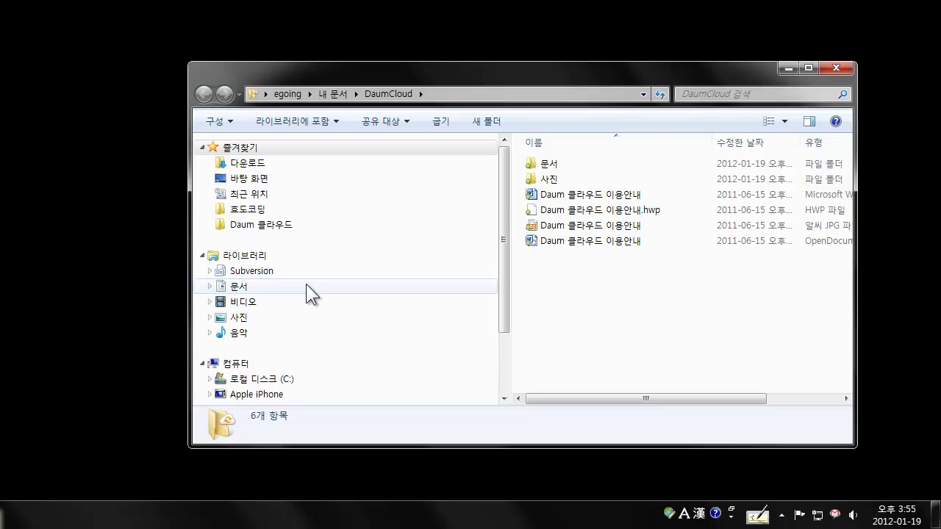
- Copy the photo numbered 007 from the 조카 folder in the 사진 library
click(239, 317)
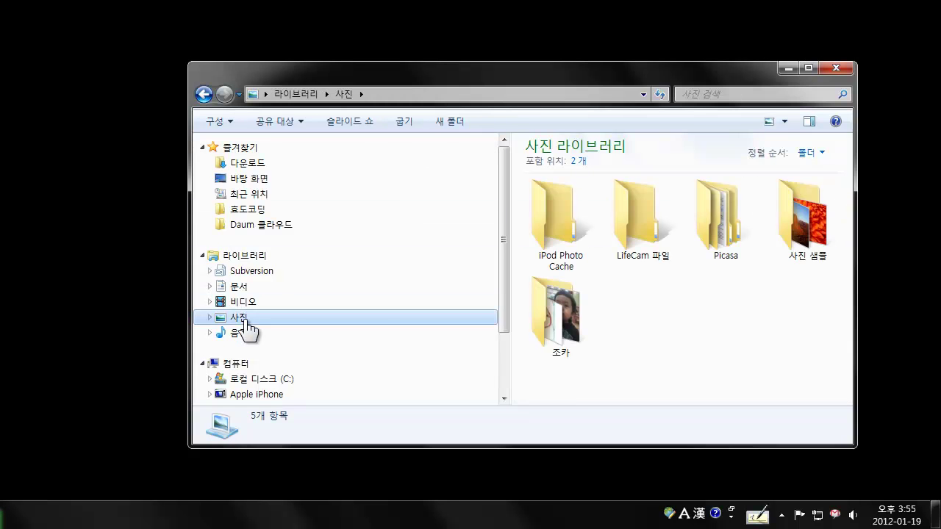
double_click(592, 304)
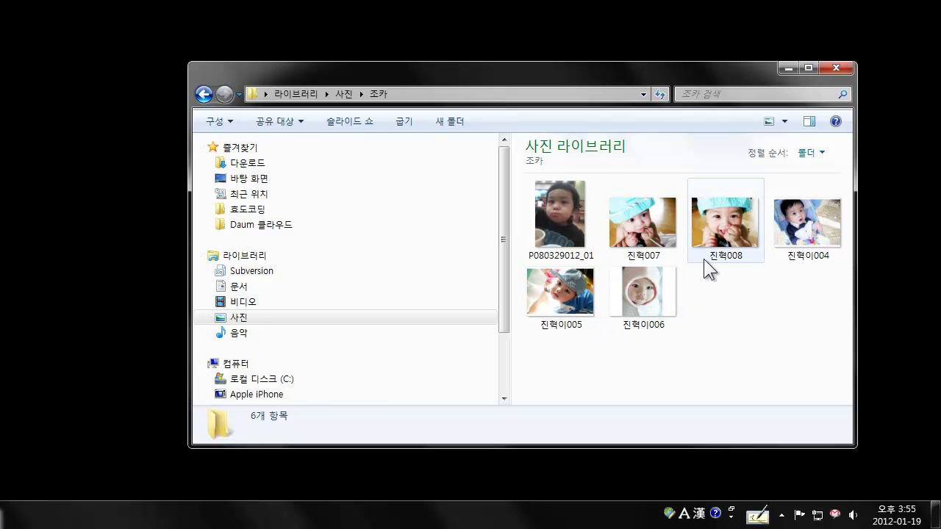
click(634, 226)
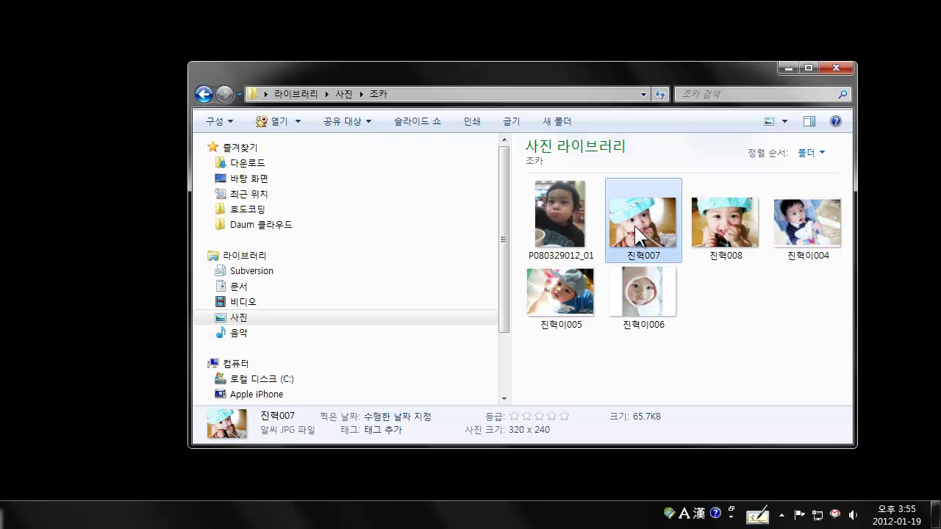
right_click(635, 226)
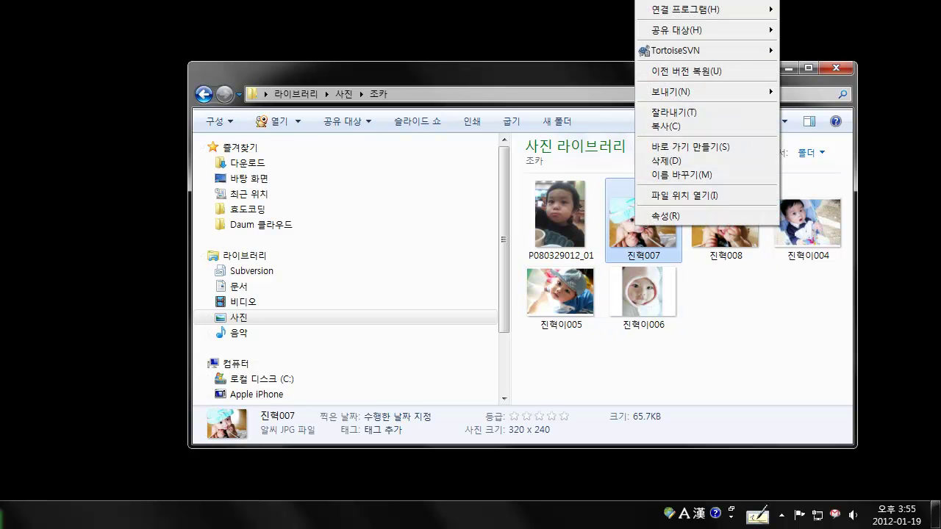
click(775, 348)
right_click(623, 227)
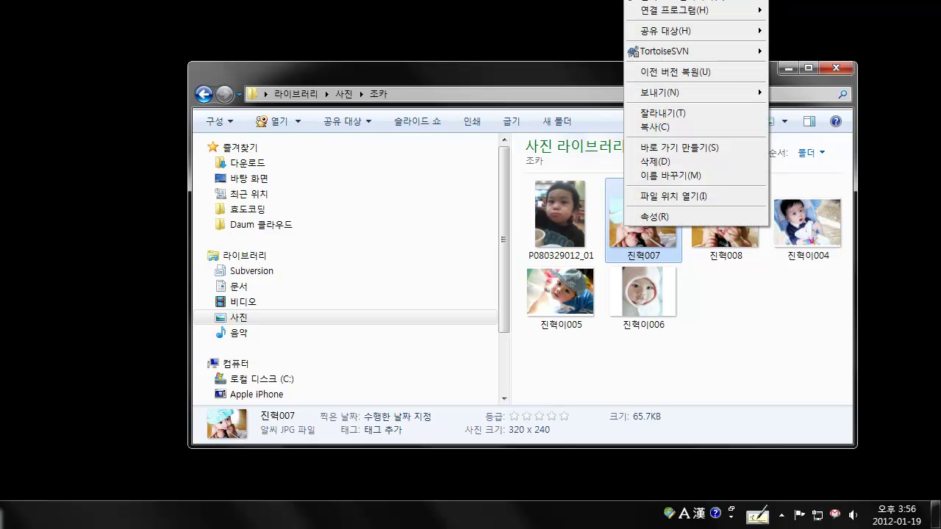
click(678, 127)
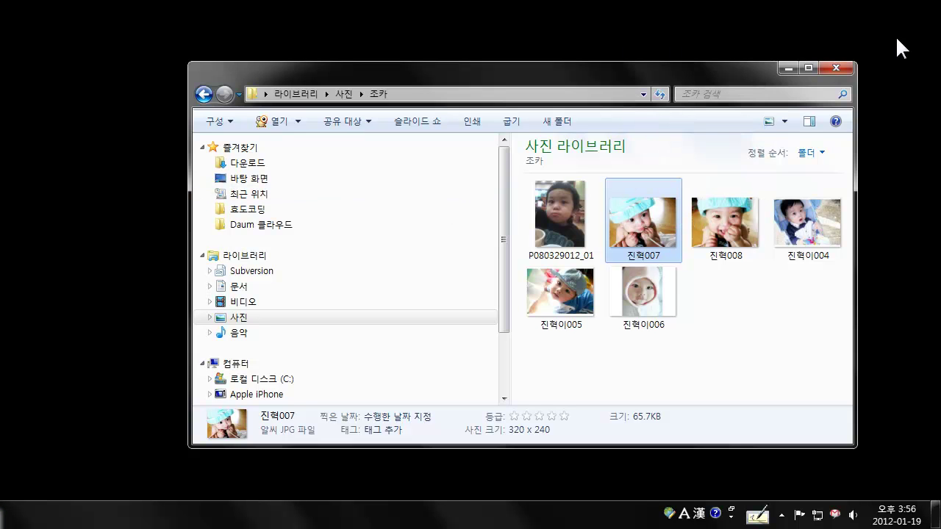
- Close the photo folder window and paste the copied photo into the Daum 클라우드 folder
click(850, 65)
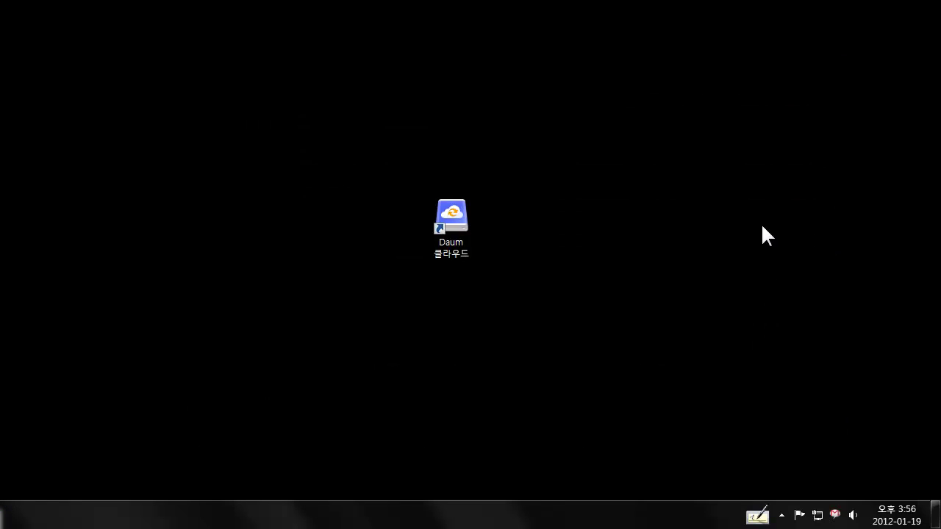
double_click(462, 222)
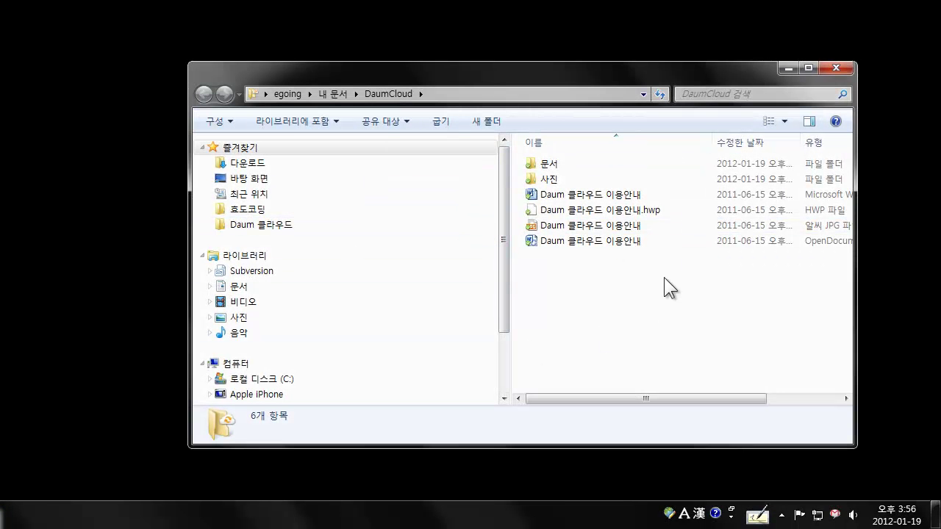
right_click(607, 280)
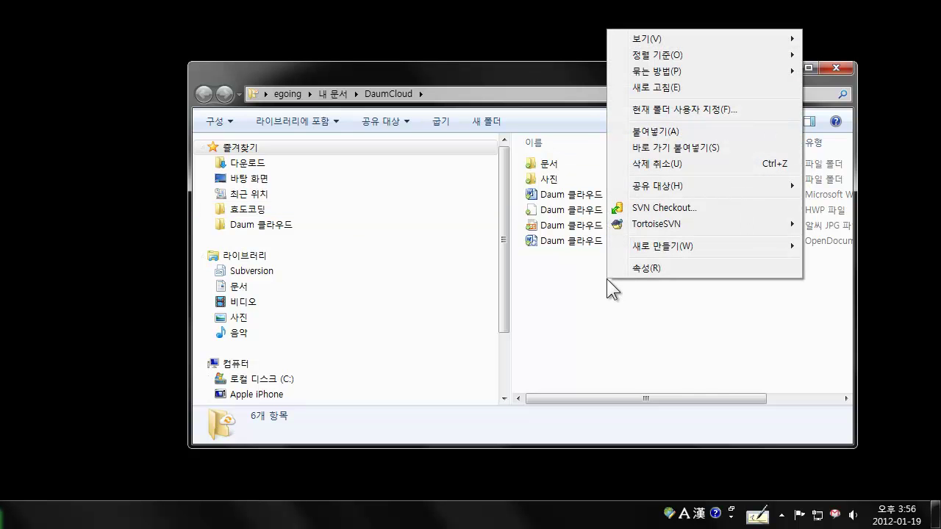
click(694, 130)
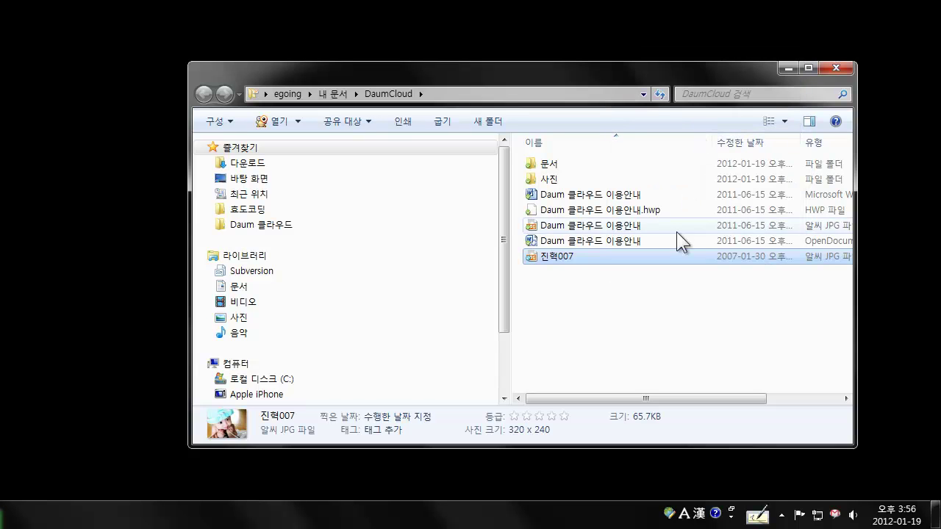
click(661, 290)
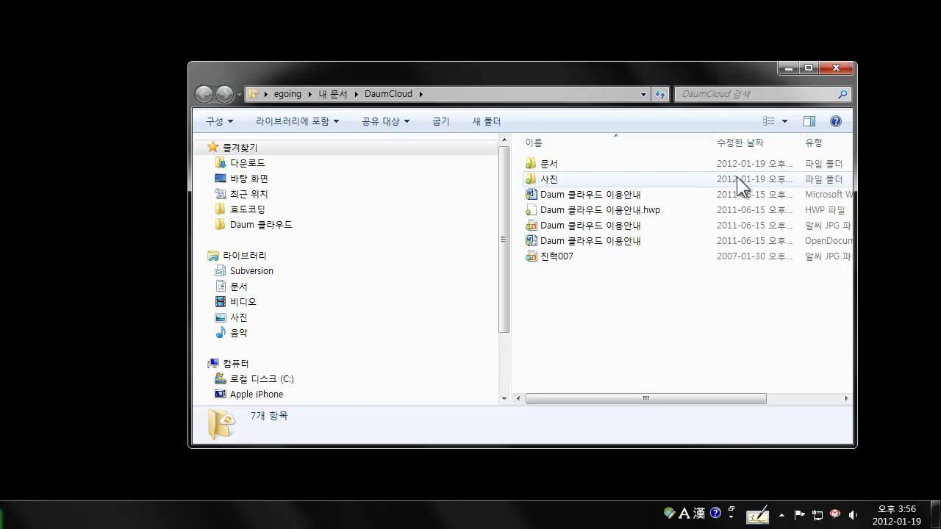
- Display the DaumCloud folder as large icons (큰 아이콘) and inspect the sync mark on the pasted photo
click(787, 122)
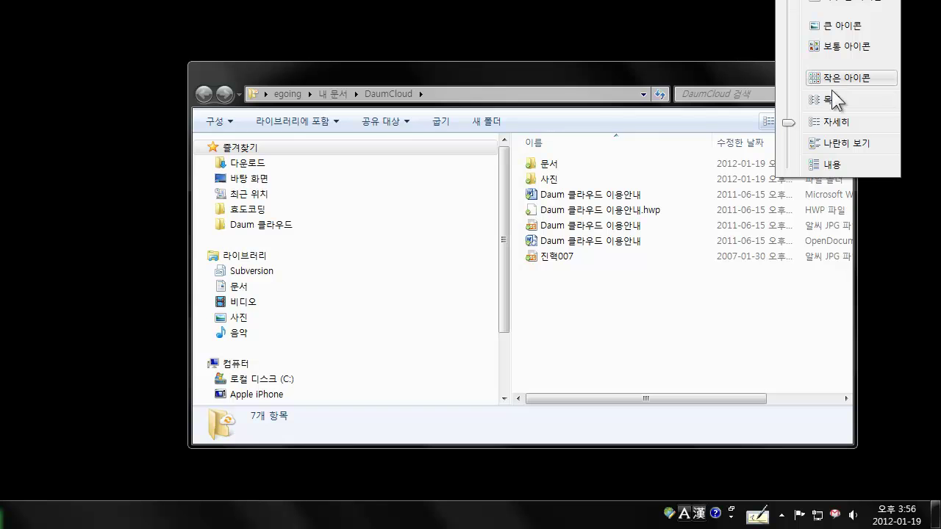
click(839, 29)
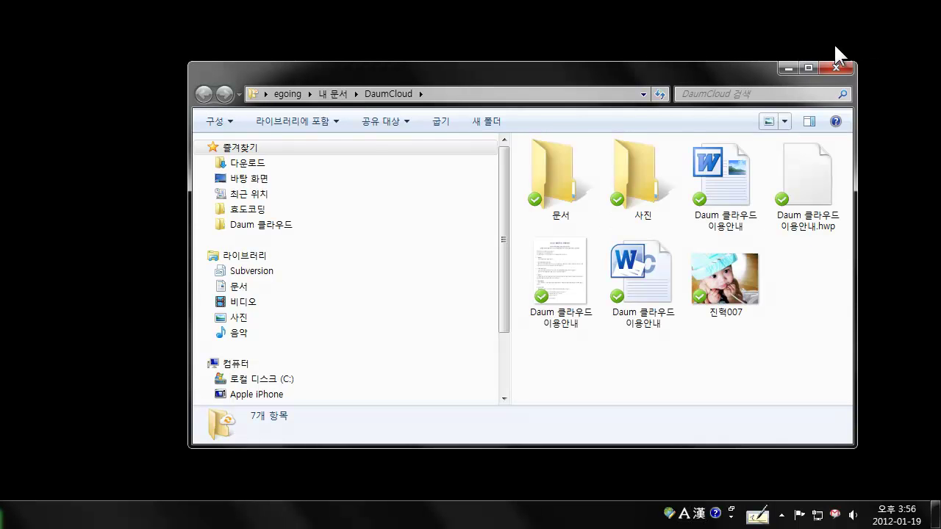
click(734, 287)
click(735, 339)
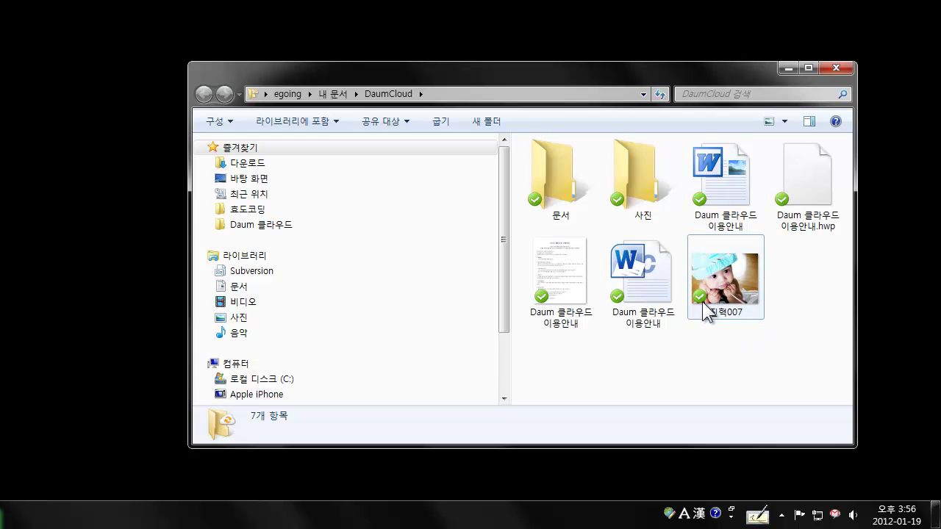
mouse_move(705, 315)
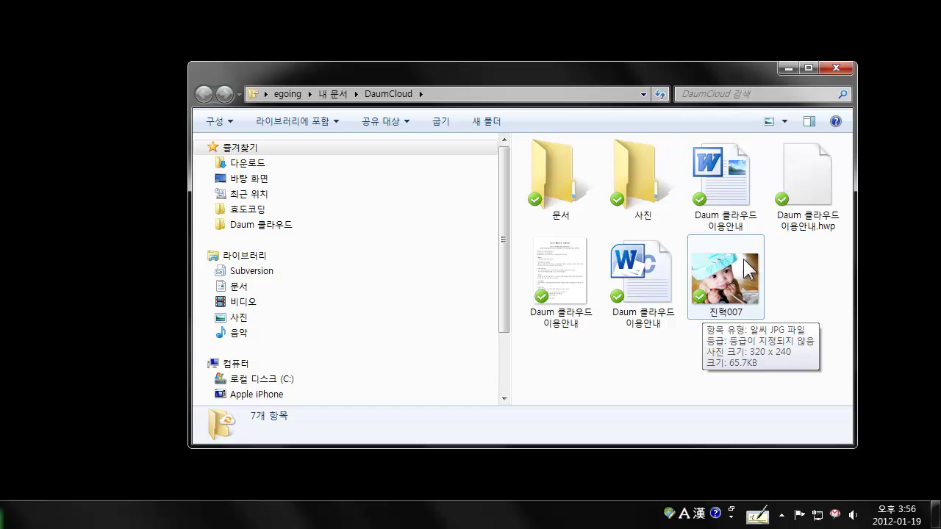
click(717, 303)
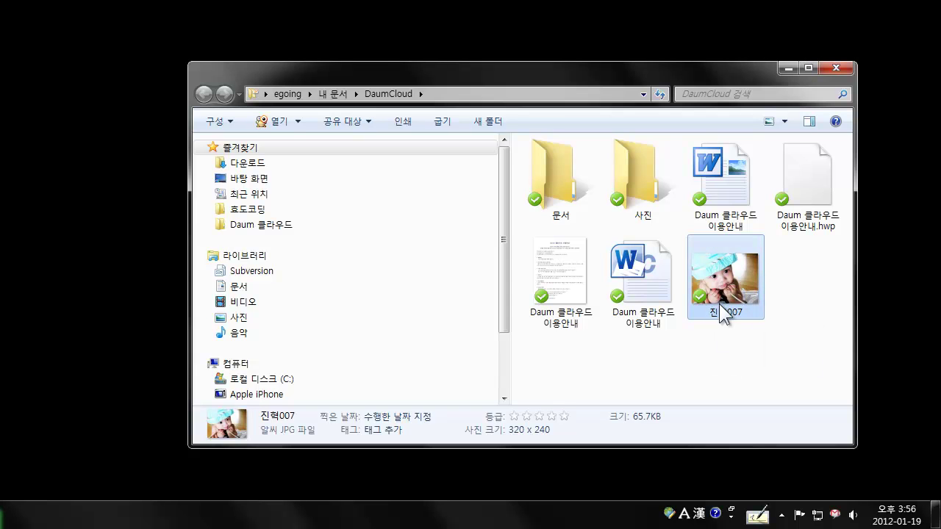
mouse_move(731, 315)
- Copy the photo numbered 008 from the 조카 folder in the 사진 library
click(258, 320)
double_click(555, 312)
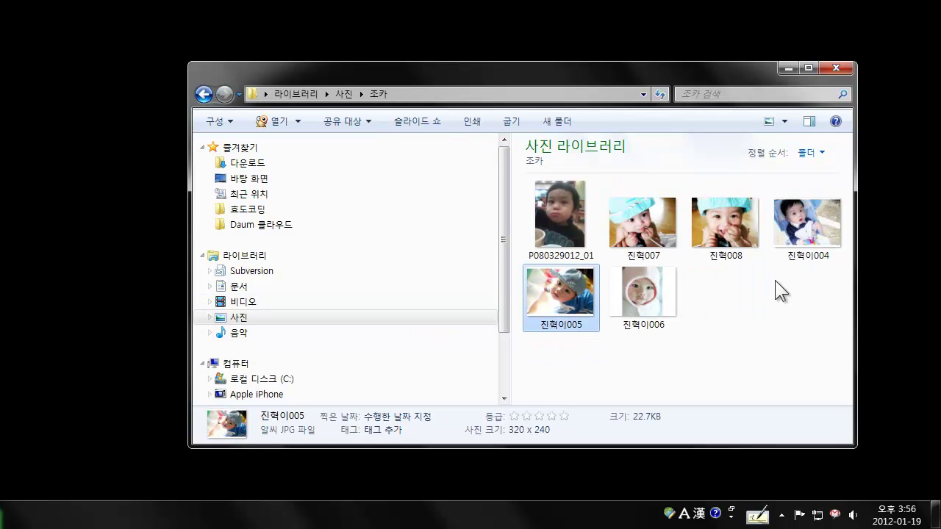
click(743, 219)
right_click(742, 217)
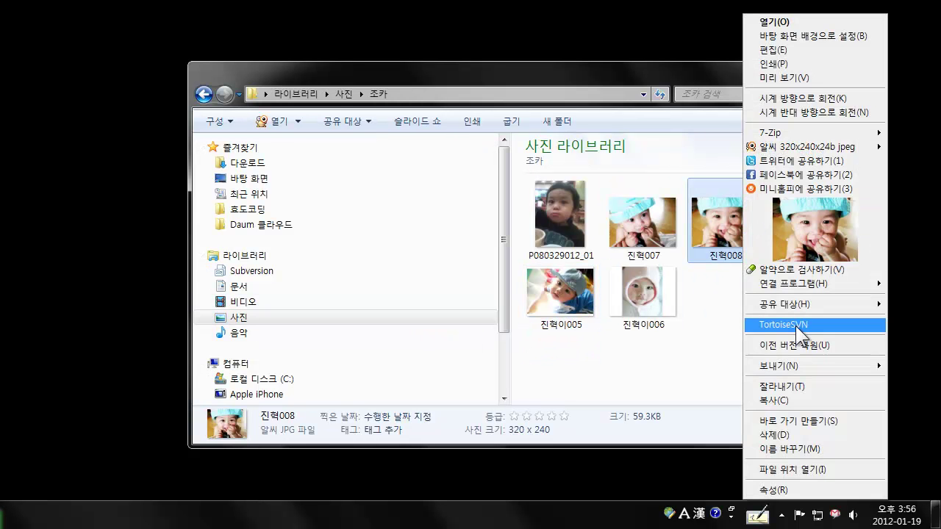
click(795, 401)
click(708, 379)
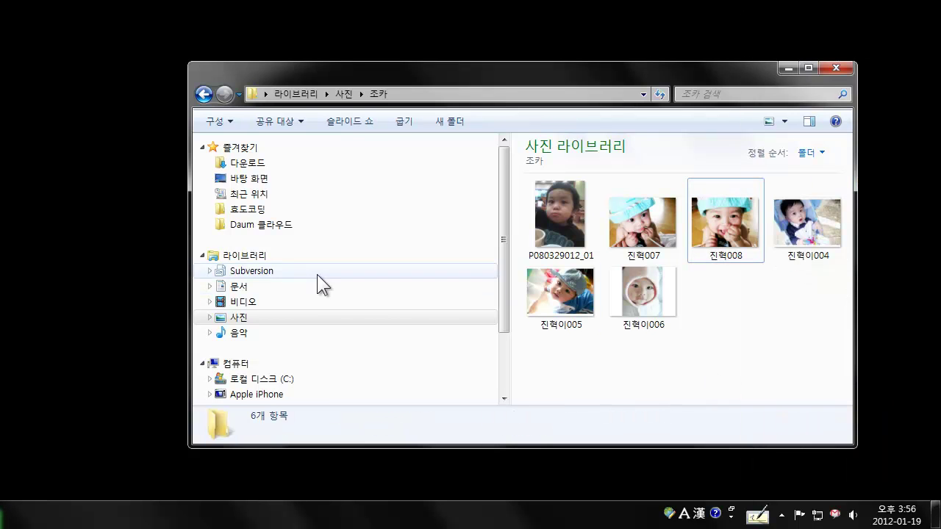
- Close the photo folder window and paste the photo numbered 008 into the Daum 클라우드 folder
click(838, 68)
double_click(455, 220)
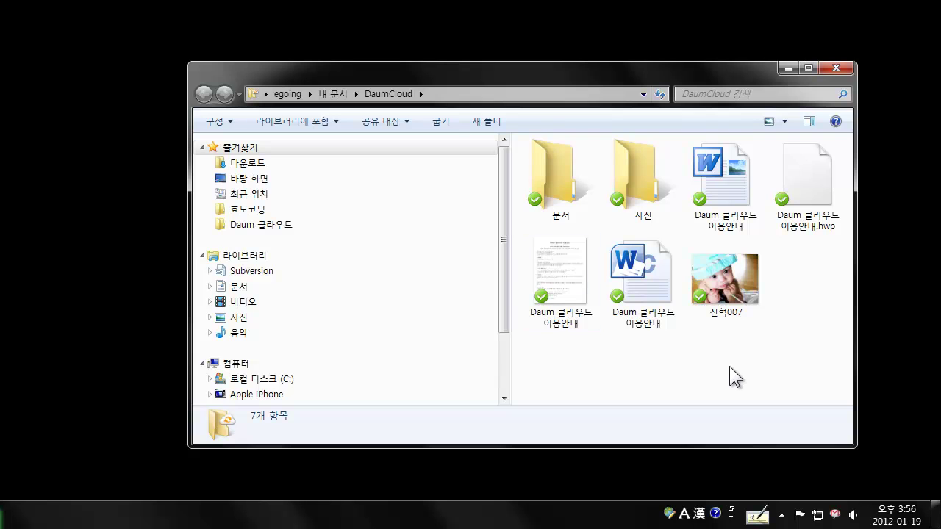
right_click(729, 366)
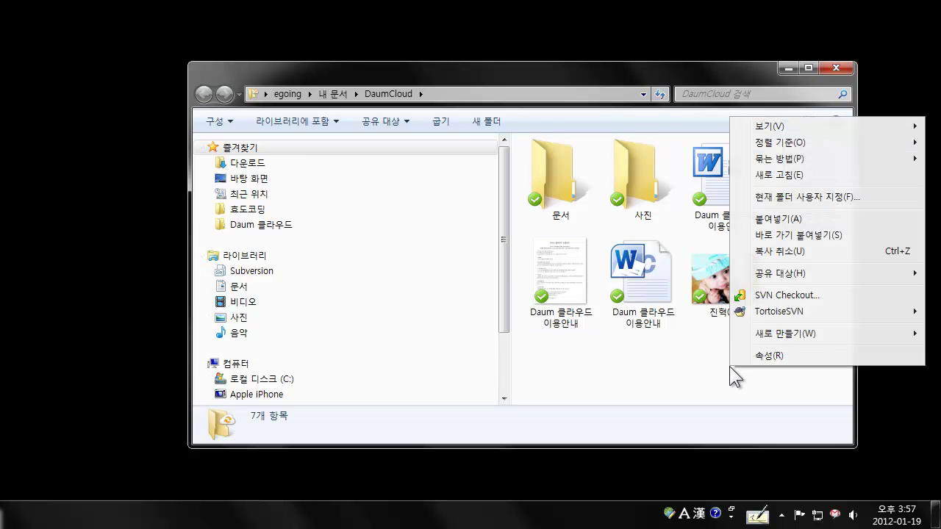
click(799, 225)
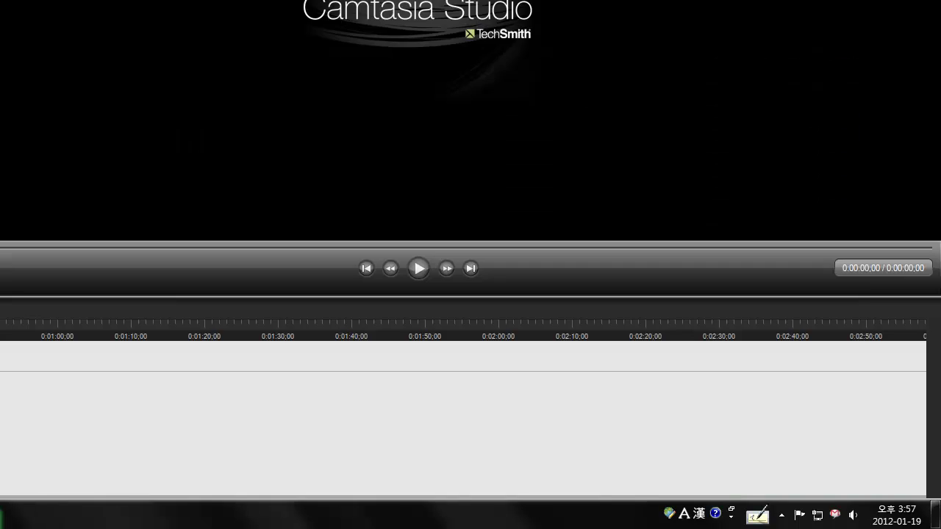
- Switch to the browser and open the 다음 클라우드 lesson in the 인터넷 section of the 효도코딩 site
mouse_move(44, 515)
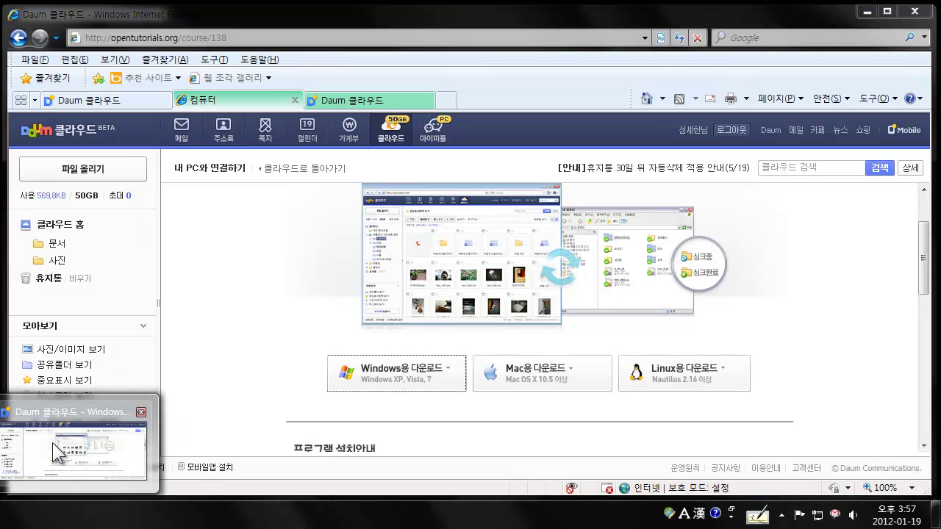
click(52, 443)
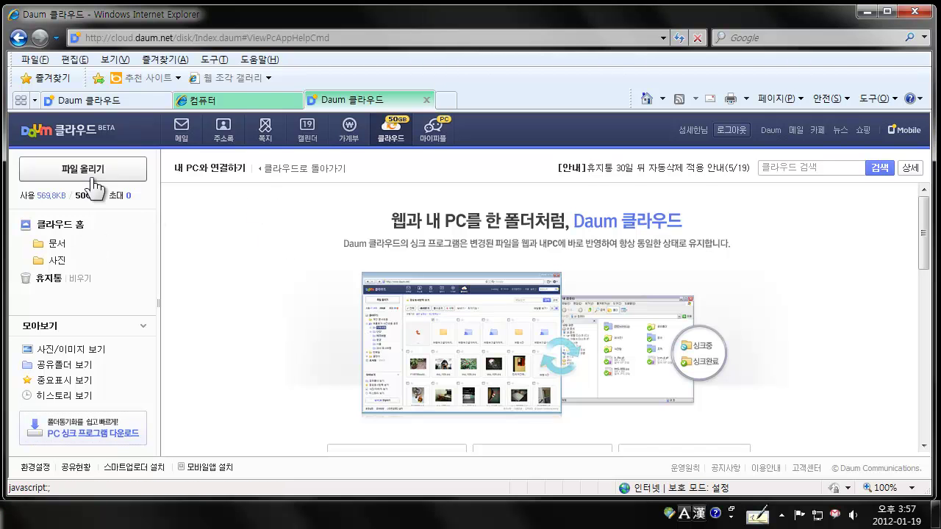
click(227, 100)
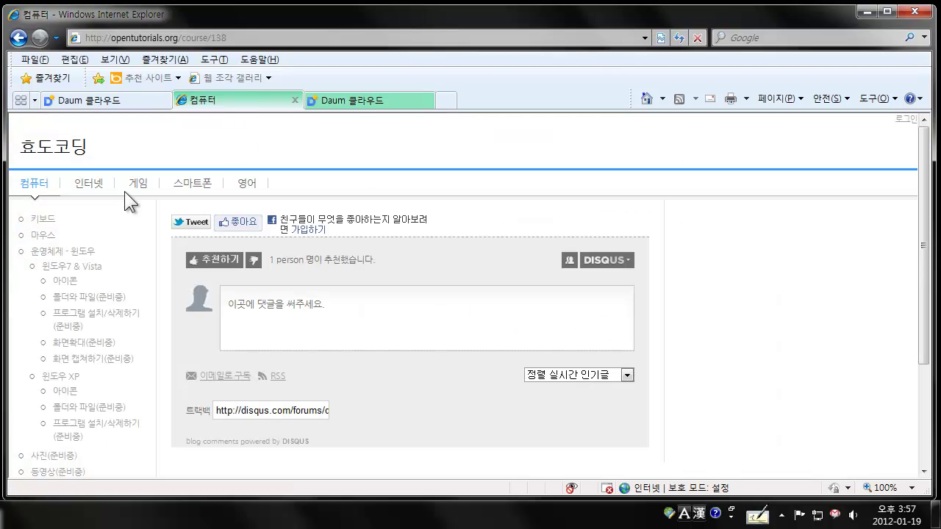
click(99, 185)
scroll(117, 298, down, 5)
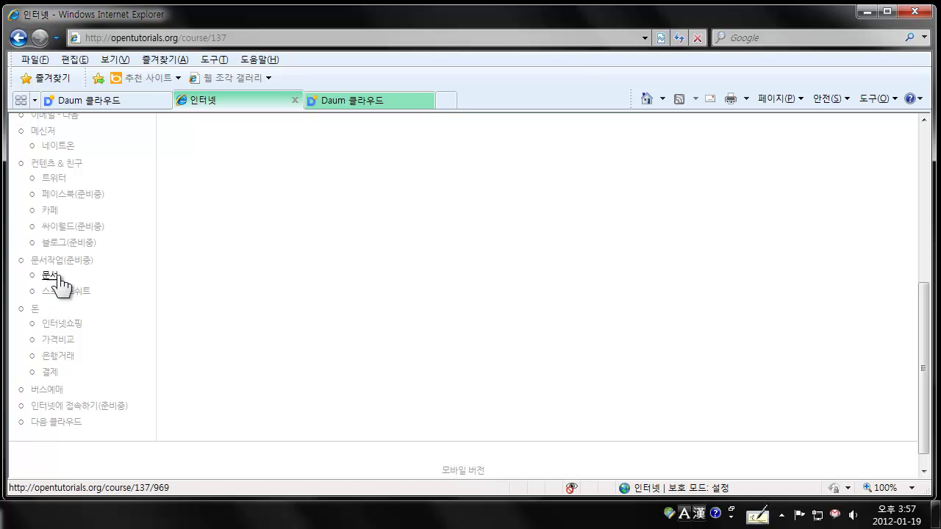
scroll(52, 287, up, 3)
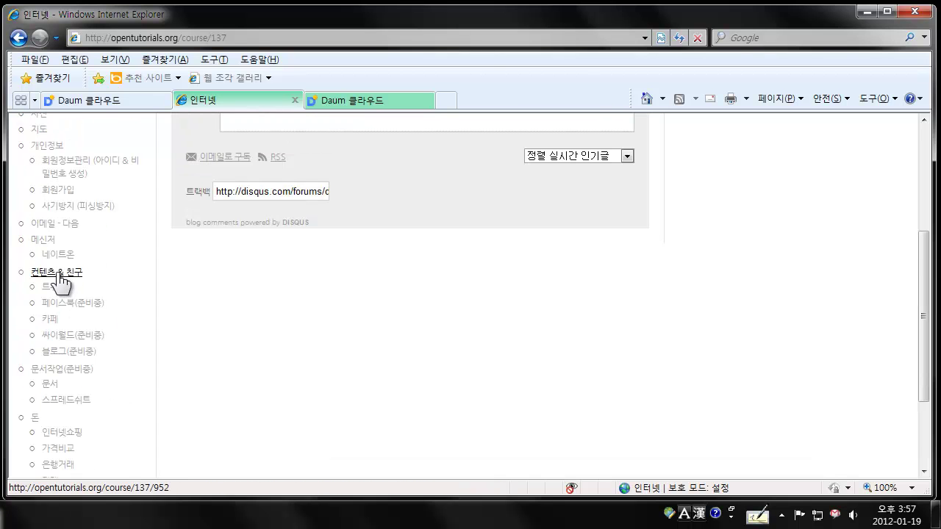
scroll(65, 278, down, 4)
click(56, 399)
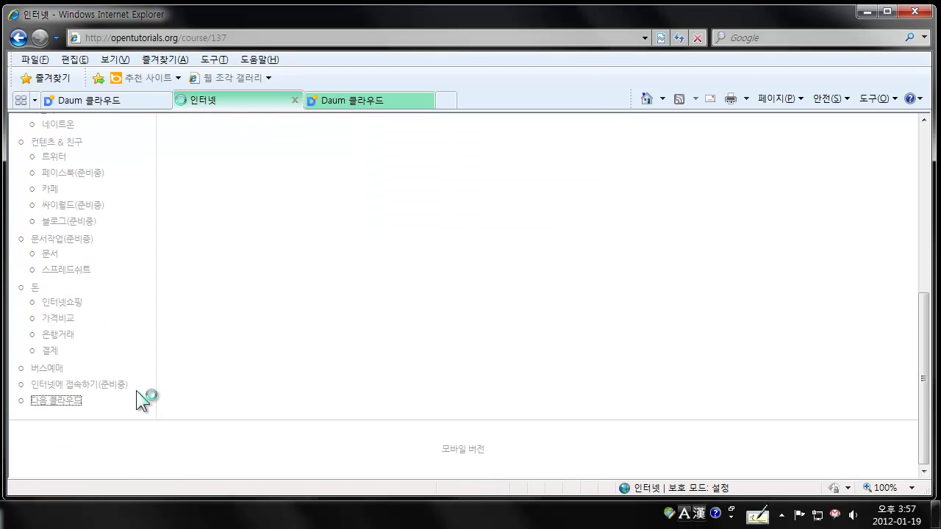
- Open the Daum 클라우드 web home from the lesson page and look over the stored files
click(217, 272)
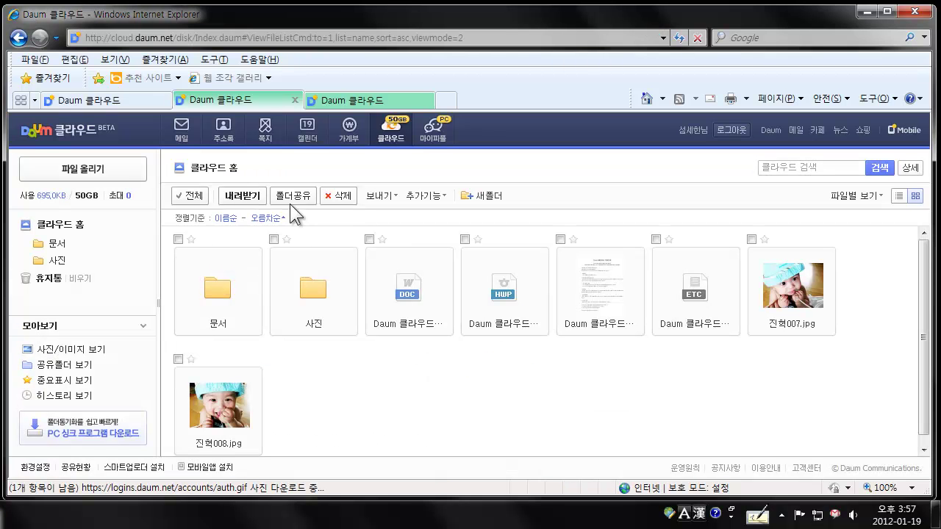
scroll(413, 382, down, 1)
scroll(797, 302, up, 1)
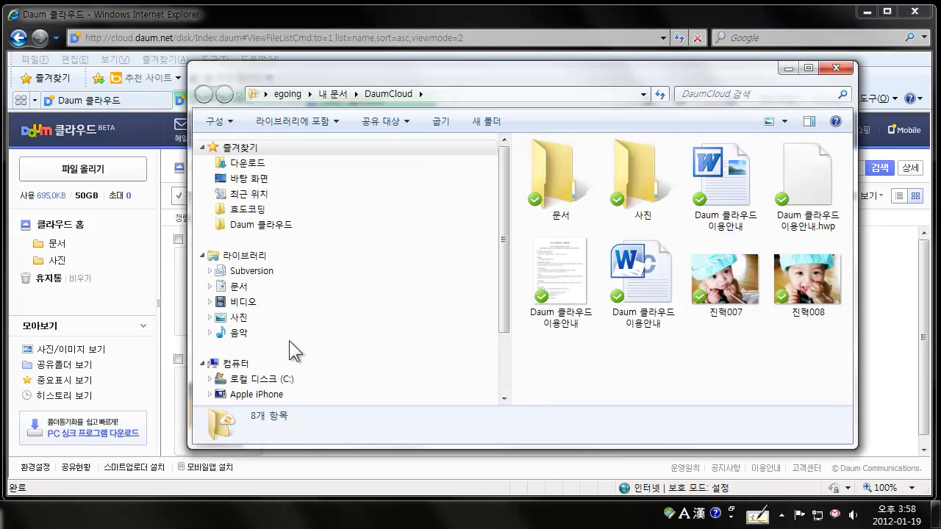
- Copy the photo P080329012_01 from the 조카 folder in the 사진 library
click(237, 317)
click(578, 312)
double_click(577, 312)
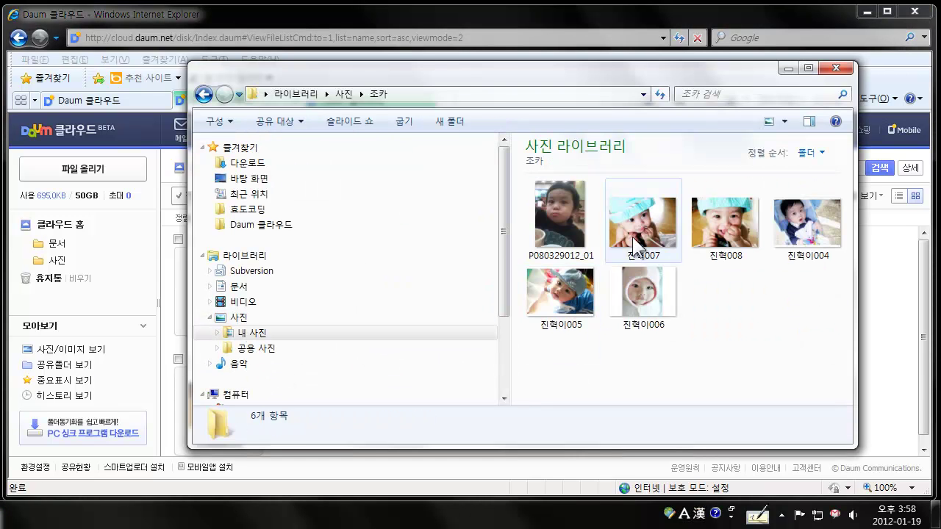
click(566, 220)
right_click(555, 233)
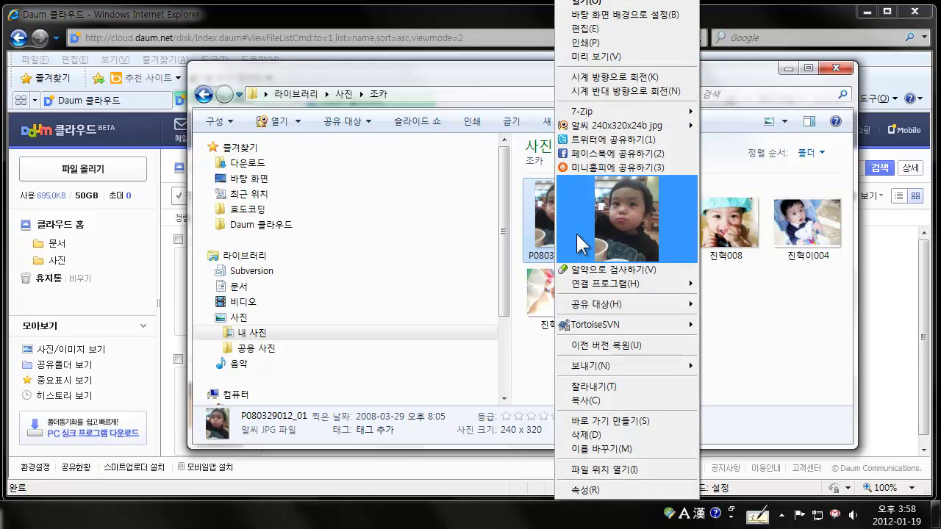
click(624, 397)
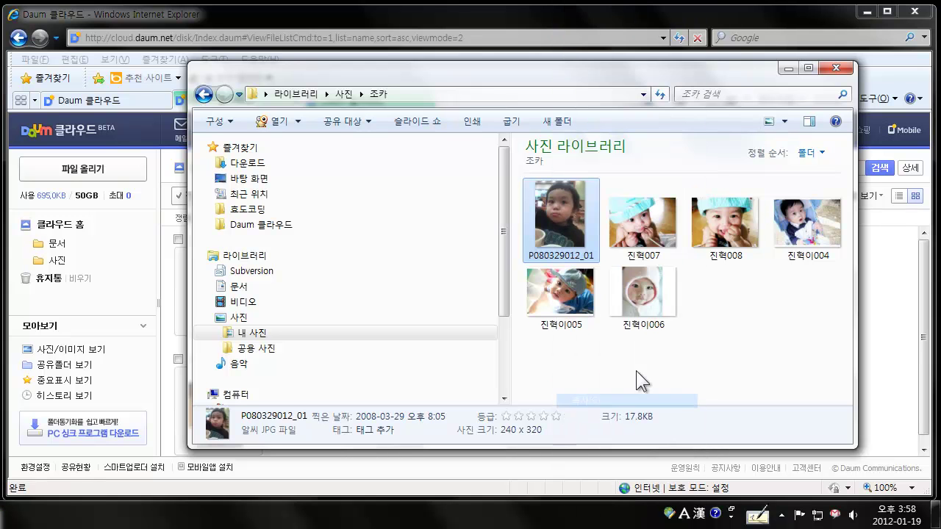
- Minimize the photo folder, arrange the browser and the DaumCloud folder window side by side, and narrow the folder's navigation pane
click(789, 67)
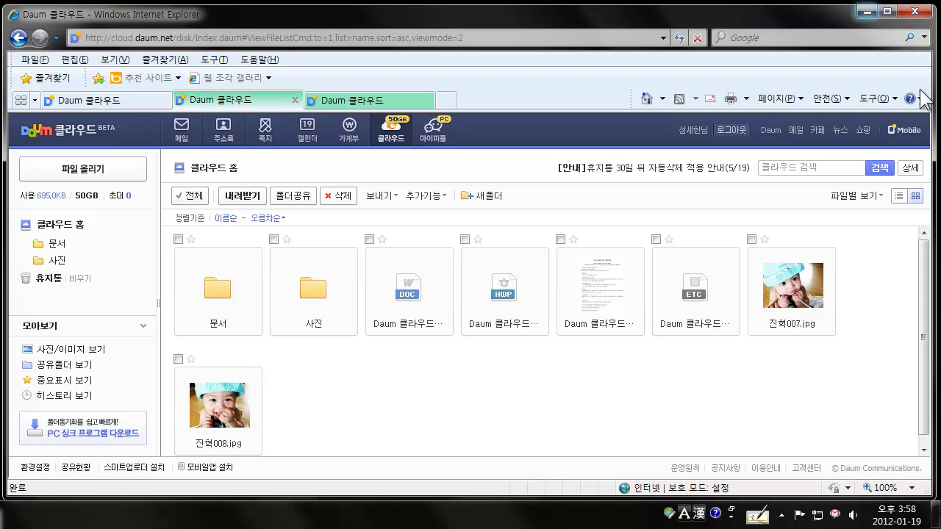
click(887, 11)
drag(784, 125, 462, 125)
click(473, 225)
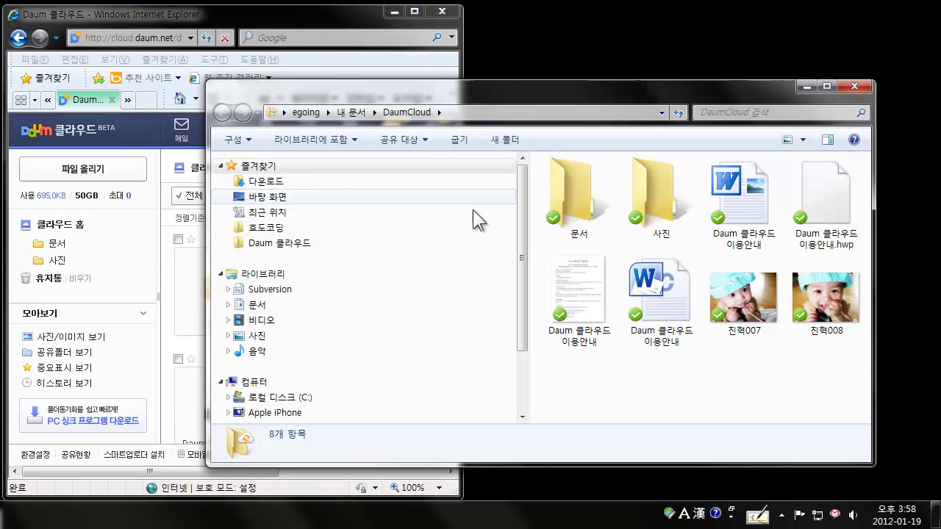
drag(489, 88, 630, 11)
drag(295, 157, 466, 171)
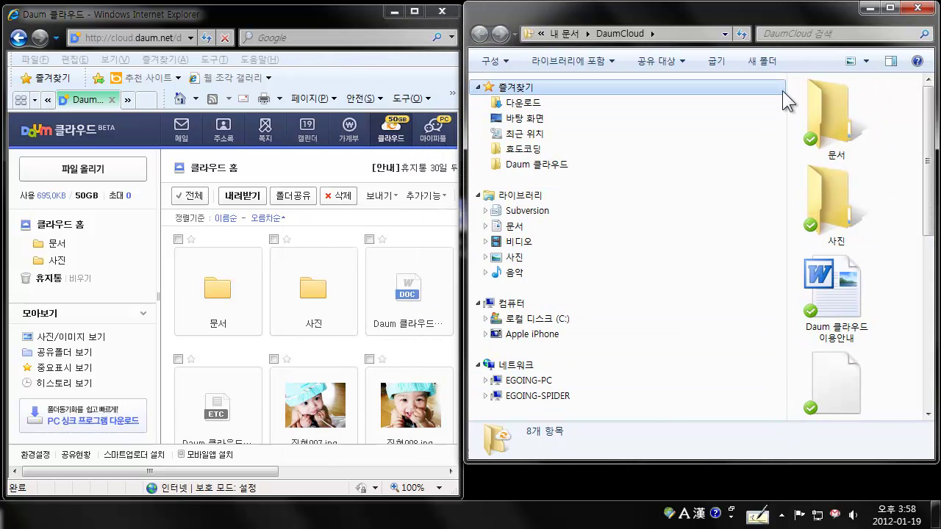
drag(787, 95, 566, 148)
- Paste the copied photo P080329012_01 into the DaumCloud folder
right_click(680, 322)
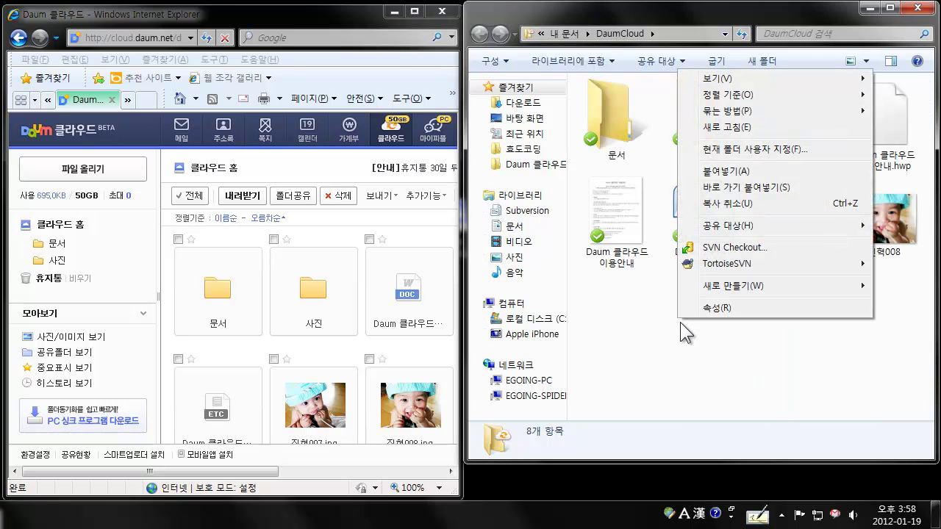
click(747, 170)
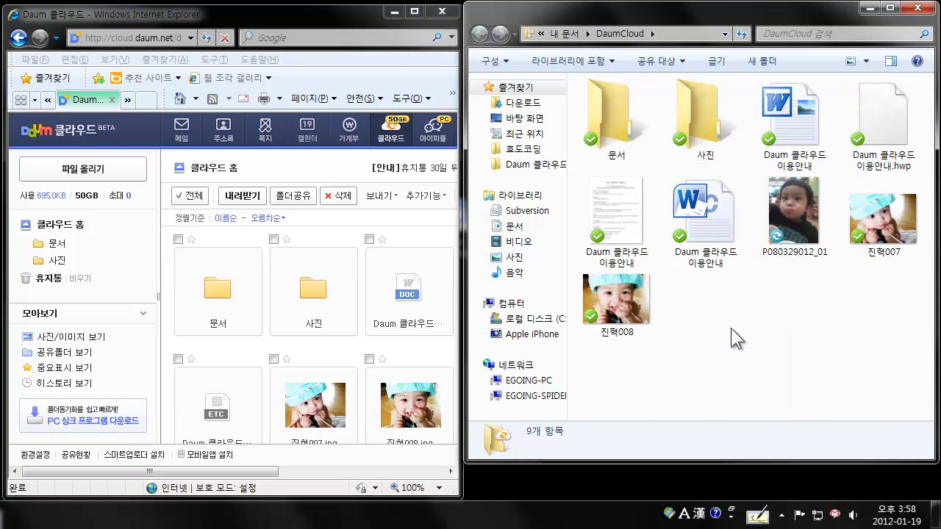
click(782, 243)
- Refresh the 클라우드 홈 web page and check it for the pasted photo P080329012_01
click(411, 354)
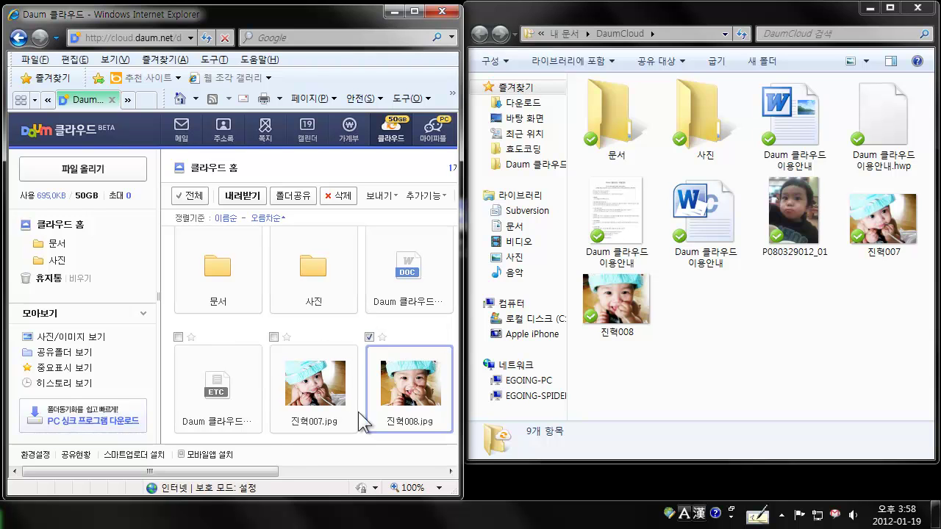
click(207, 37)
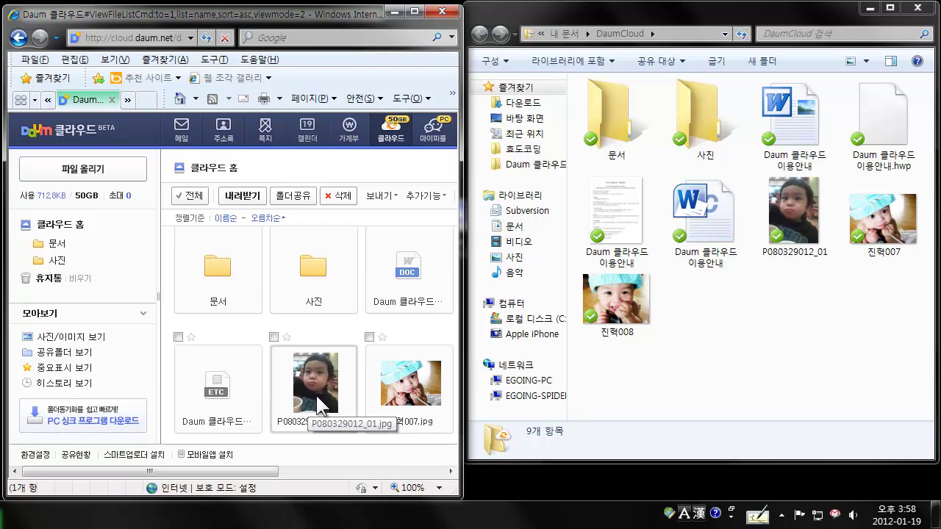
click(765, 341)
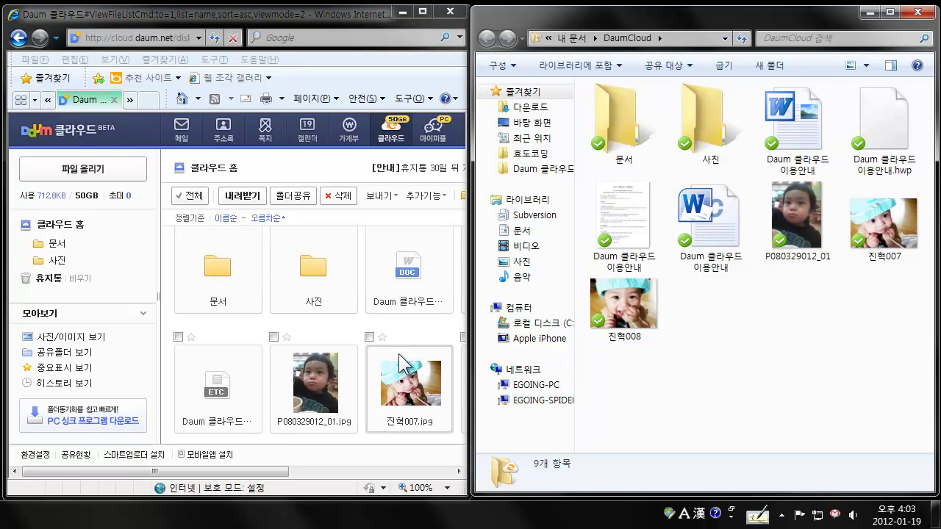
- Delete the photo P080329012_01 from the DaumCloud folder on the PC
click(794, 225)
right_click(798, 210)
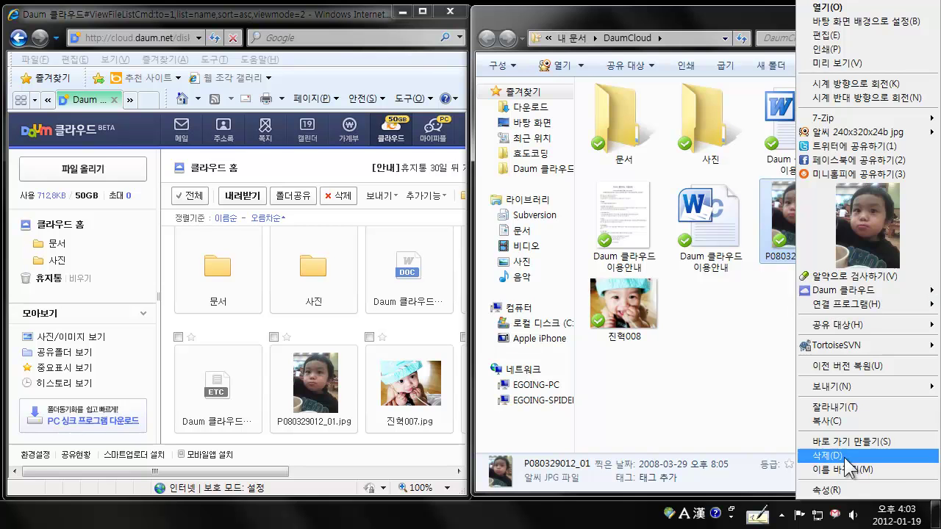
click(846, 456)
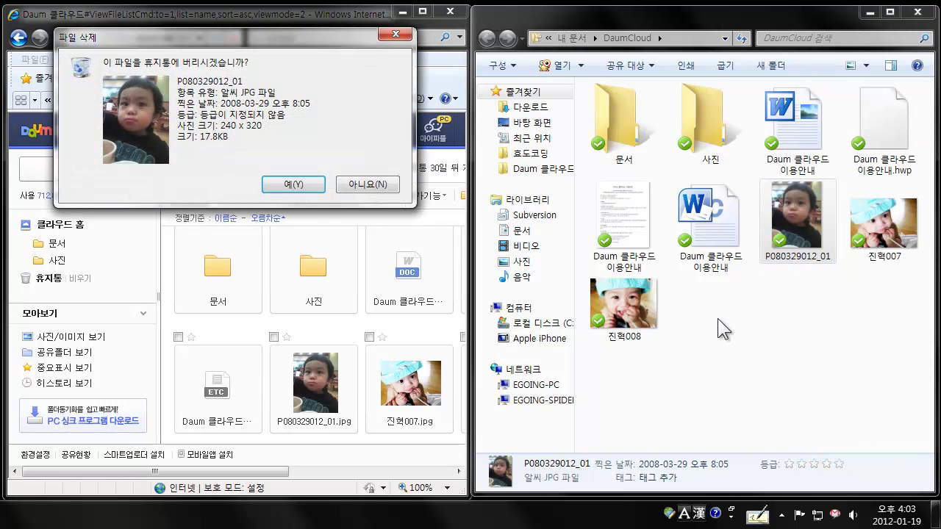
click(289, 185)
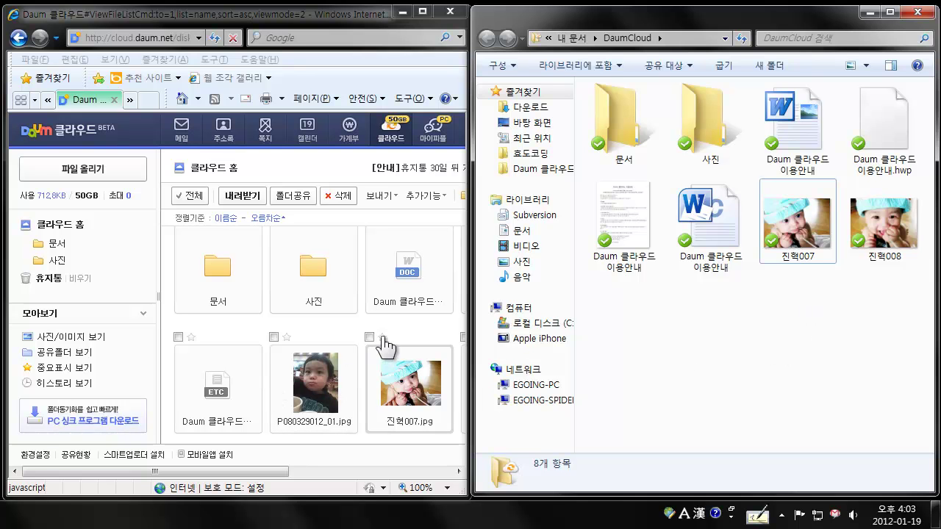
- Refresh the 클라우드 홈 web page and compare its file list with the DaumCloud folder after the deletion
click(407, 328)
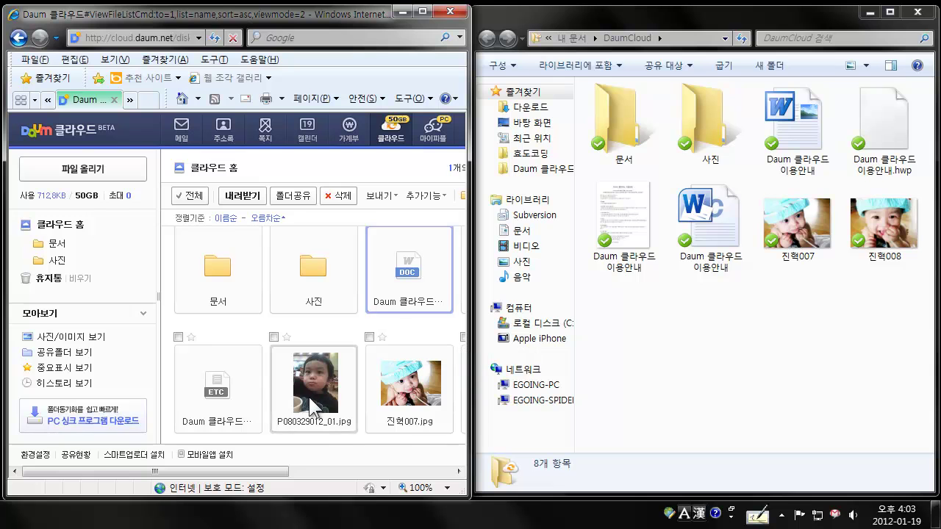
click(266, 190)
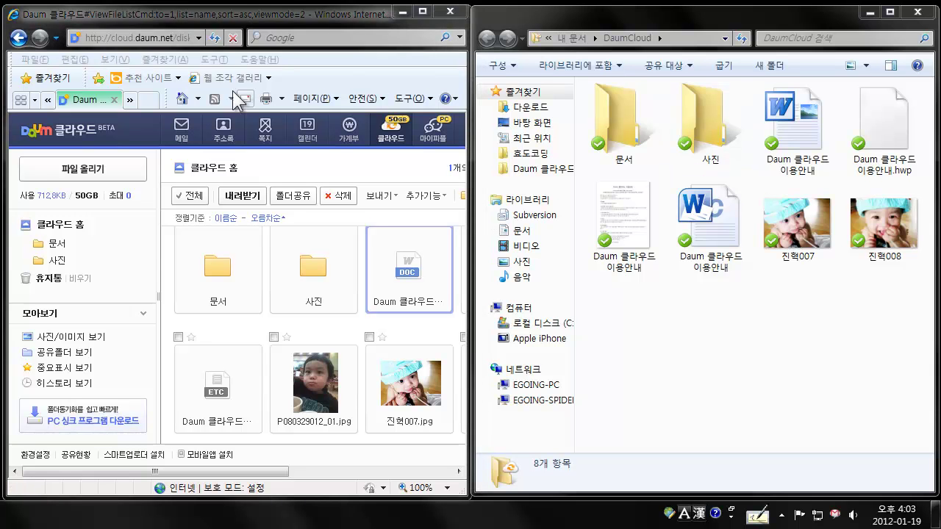
click(214, 36)
scroll(388, 315, down, 1)
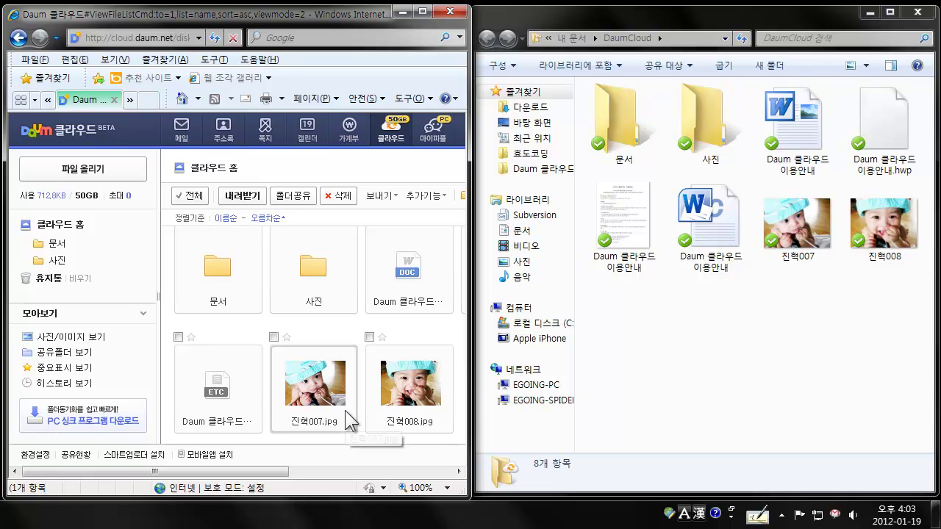
click(707, 351)
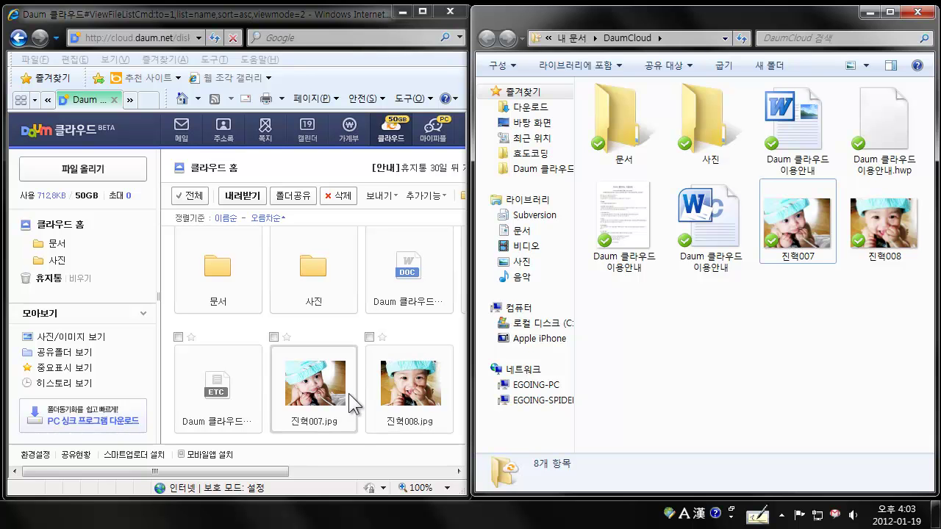
- Delete the photo numbered 007 from the 클라우드 홈 web page and compare the page with the DaumCloud folder
click(306, 390)
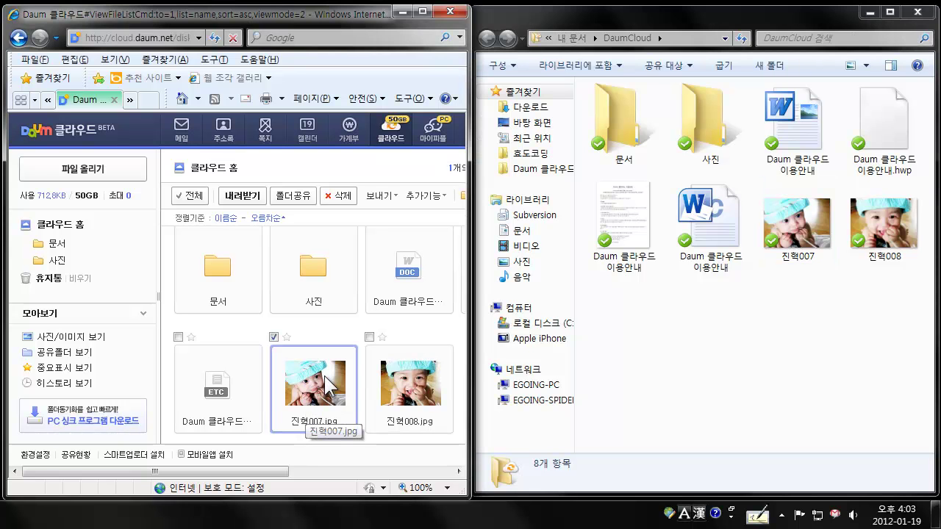
click(338, 200)
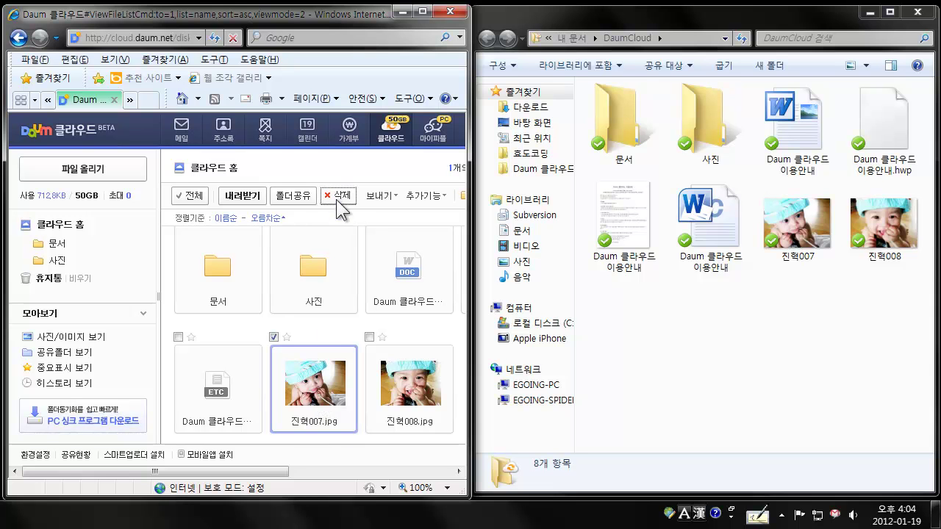
click(350, 342)
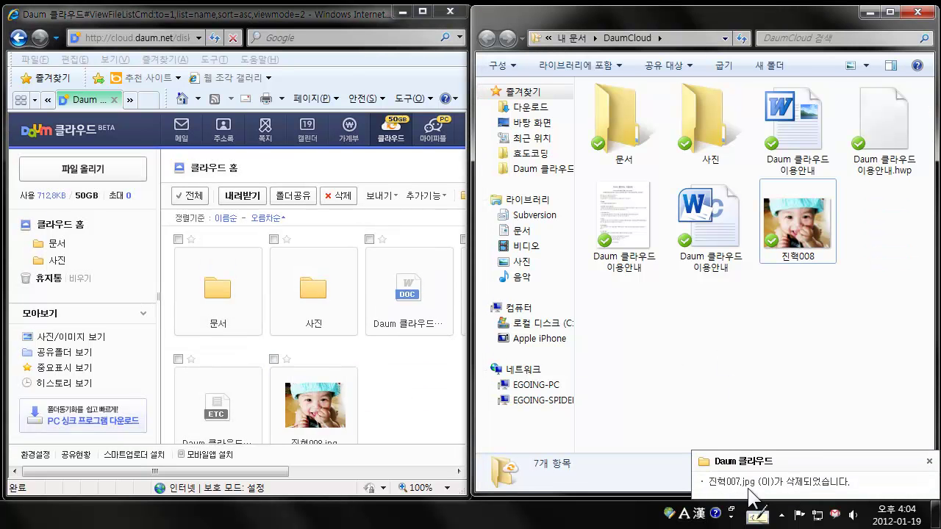
click(773, 488)
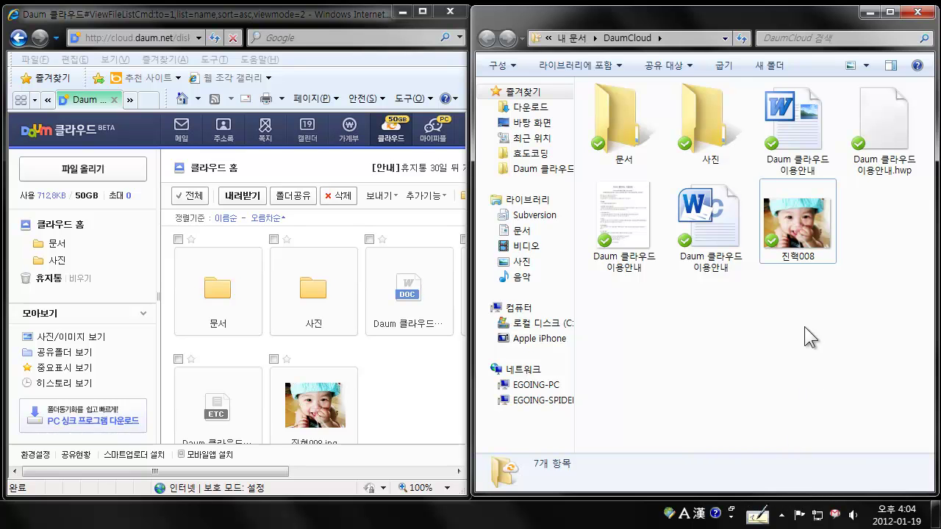
click(416, 405)
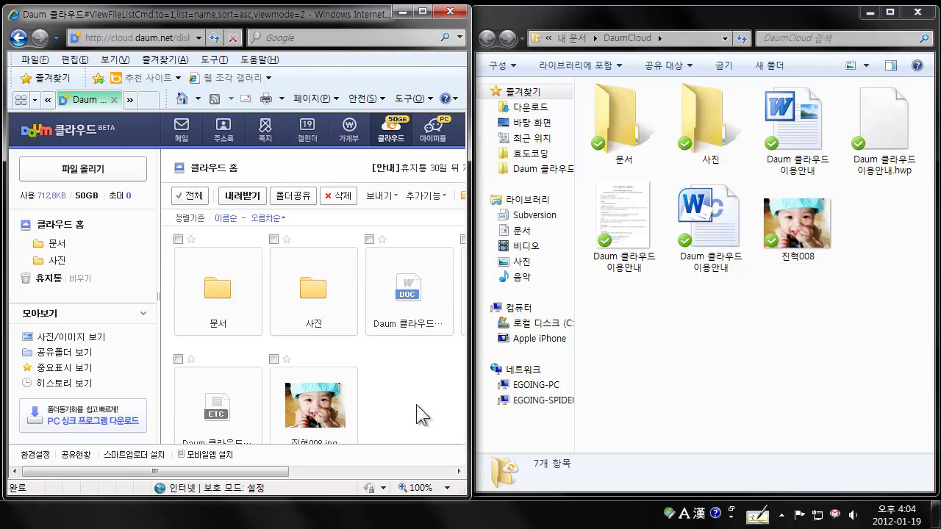
click(782, 378)
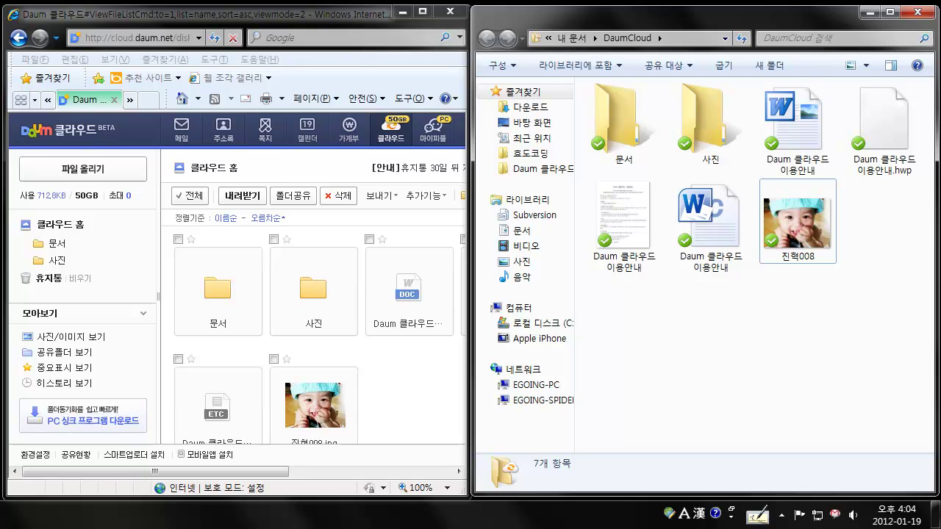
- Show the desktop, open the Daum 클라우드 folder from its shortcut, and widen its window across most of the screen
key(super+d)
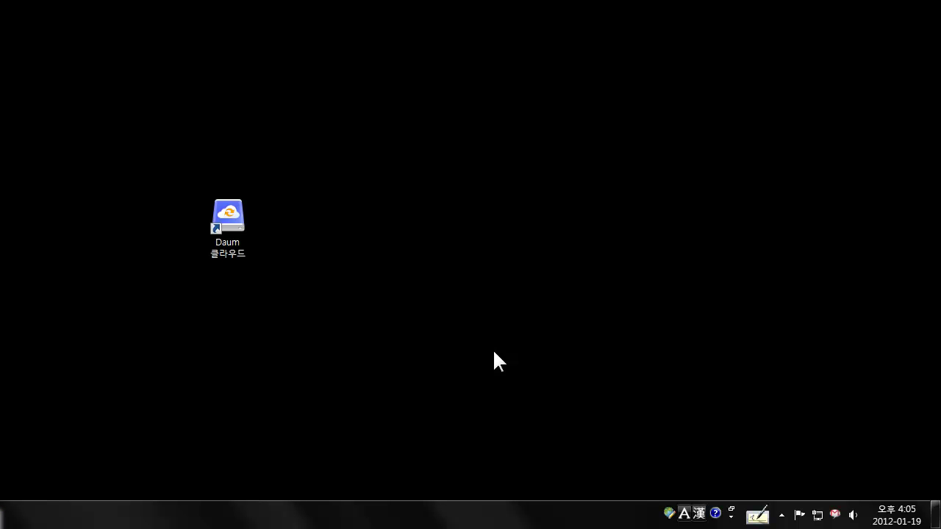
double_click(229, 218)
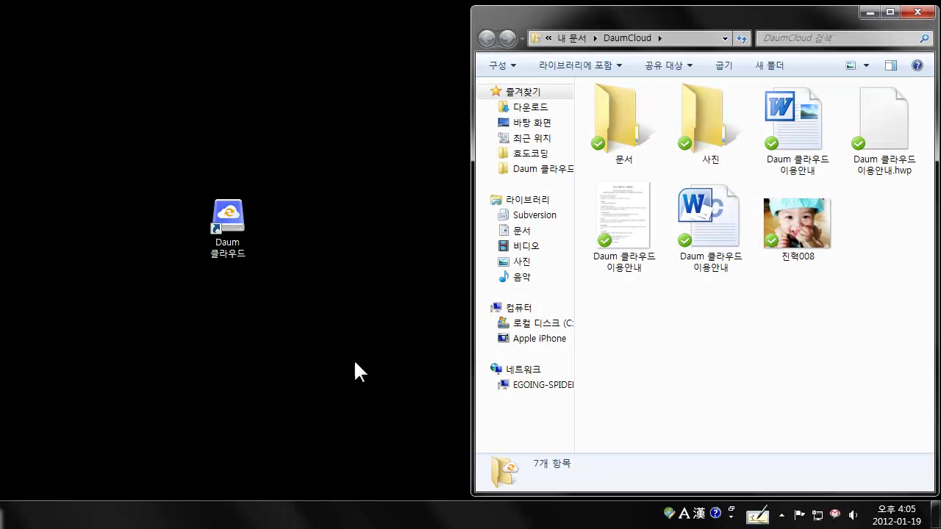
drag(471, 322, 153, 321)
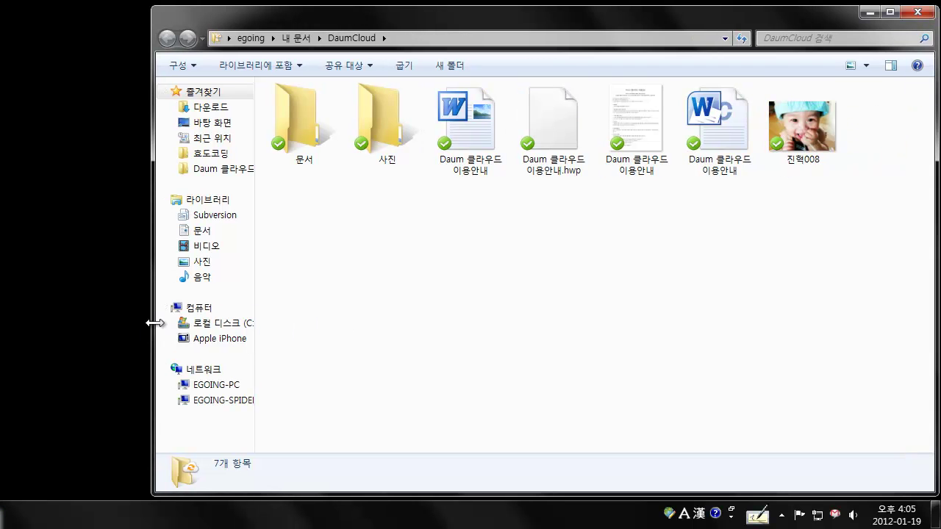
- Widen the DaumCloud folder window, open the first Word document, Daum 클라우드 이용안내, and place the cursor at the end of its title
drag(155, 323, 36, 323)
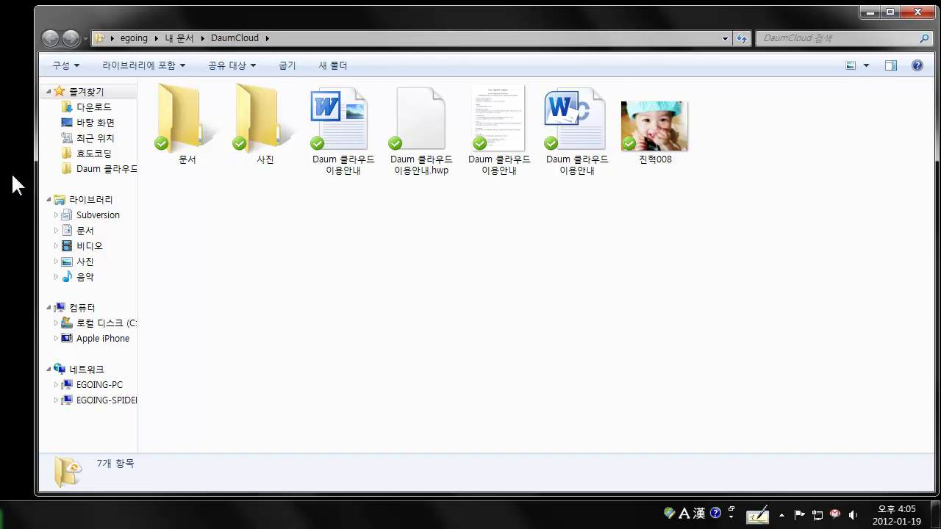
drag(35, 180, 16, 180)
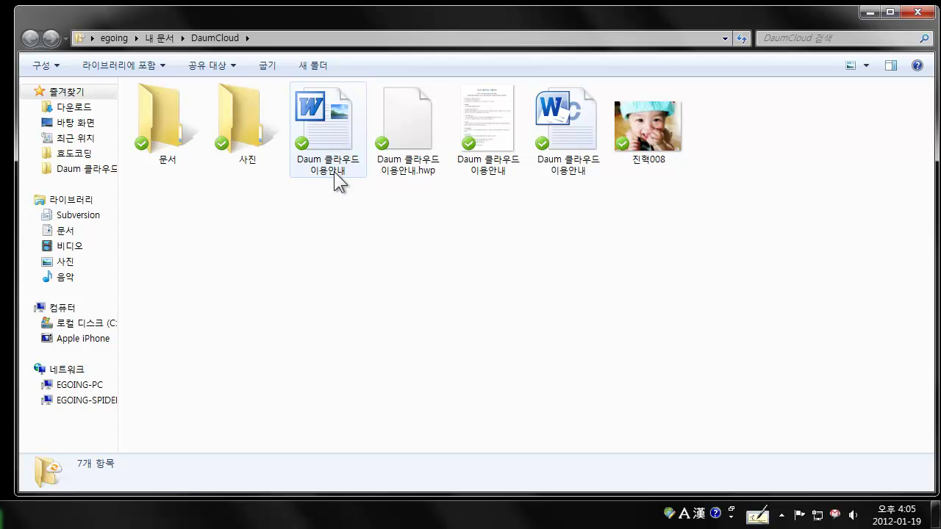
double_click(332, 132)
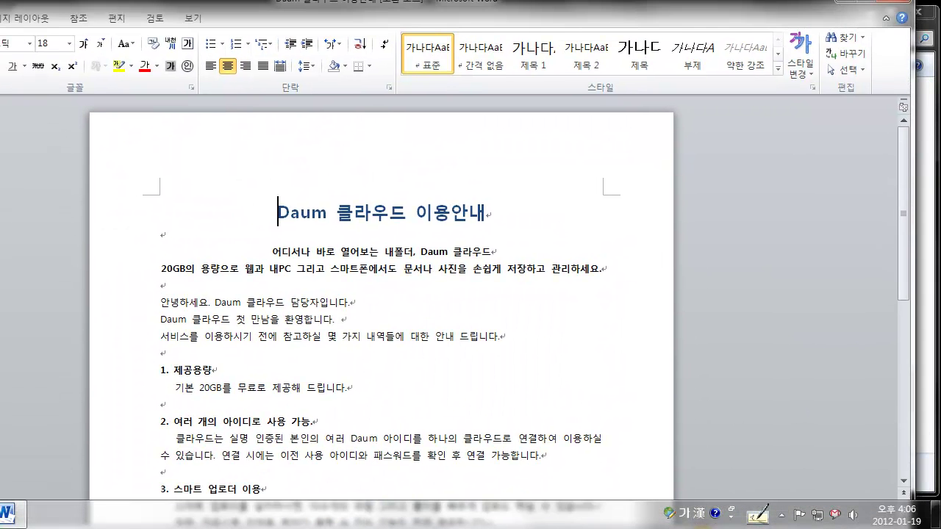
double_click(624, 9)
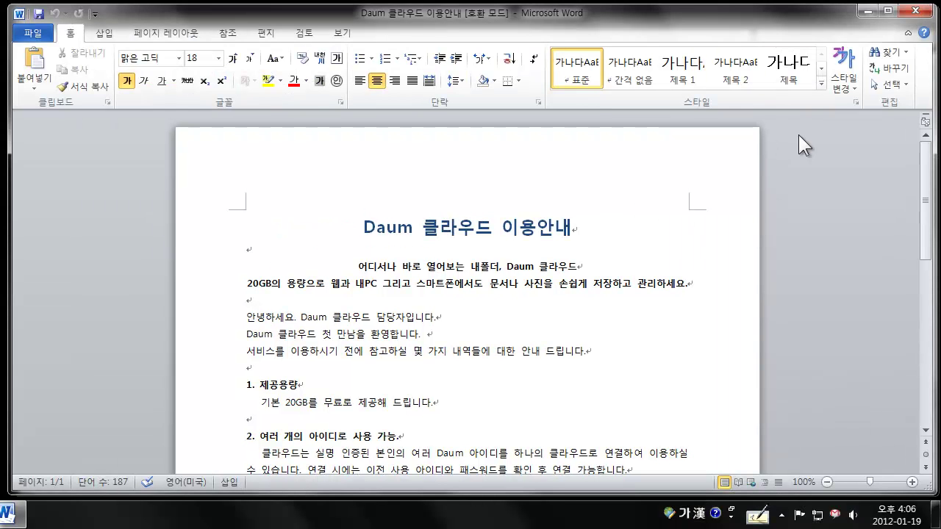
click(602, 229)
text(ㅁㄴㅇㄹ)
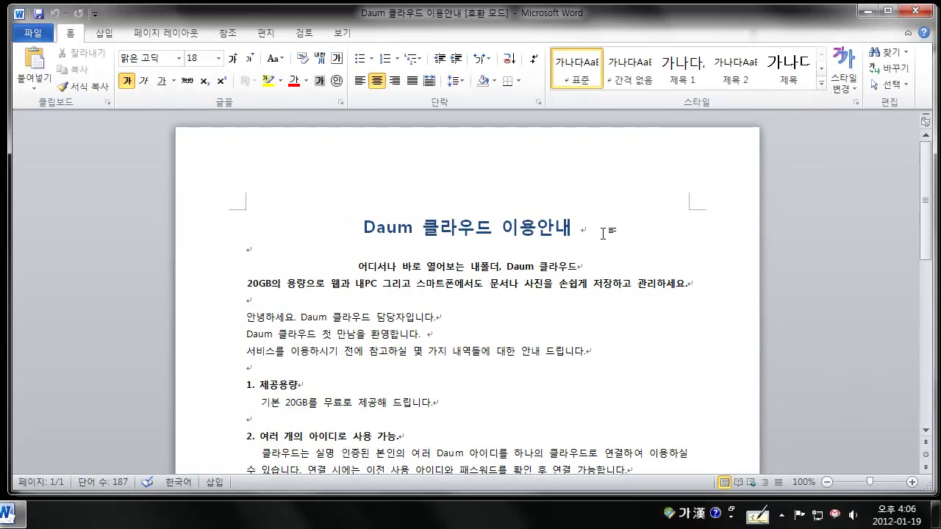
text(ㅣㅏ마ㅓㄹㄴ)
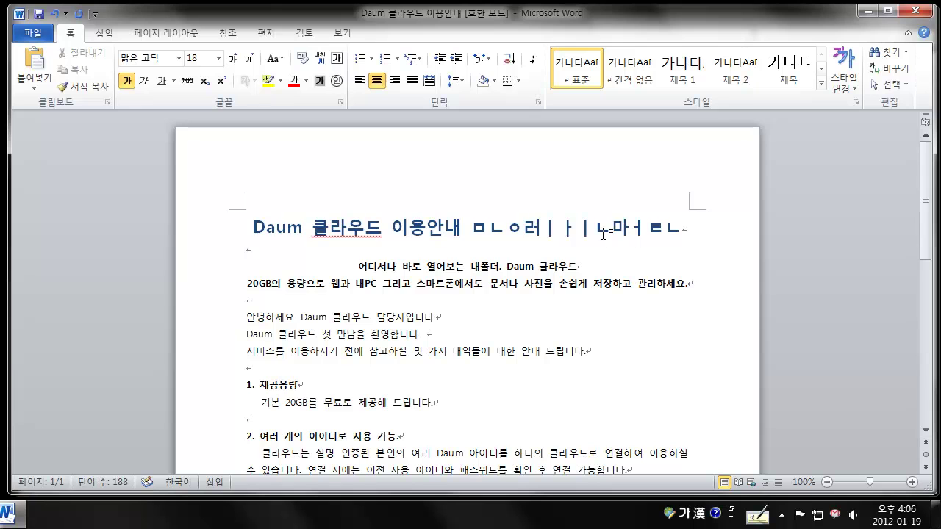
key(BackSpace)
key(BackSpace)
key(BackSpace)
key(BackSpace)
key(BackSpace)
key(BackSpace)
key(BackSpace)
key(BackSpace)
key(BackSpace)
key(BackSpace)
key(BackSpace)
- Add the line 효도코딩 below the document title and save the document
key(Return)
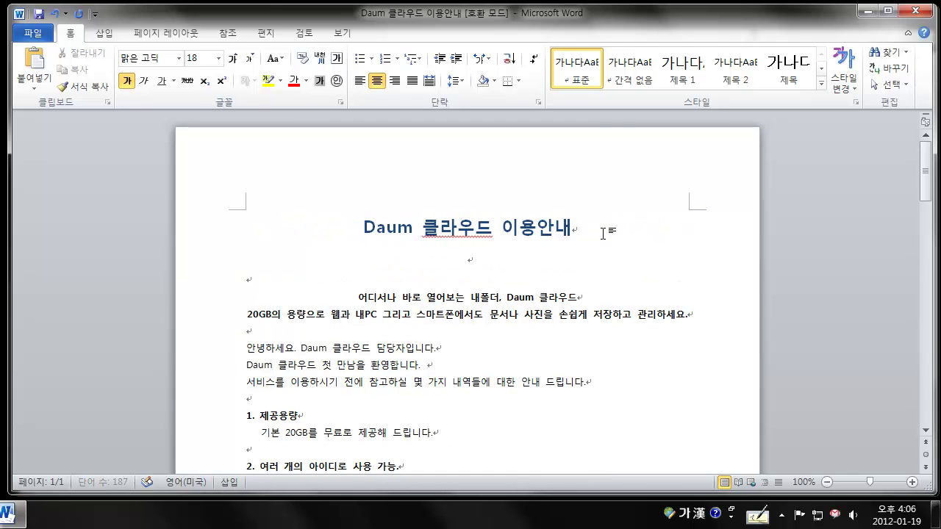
text(효도코딩)
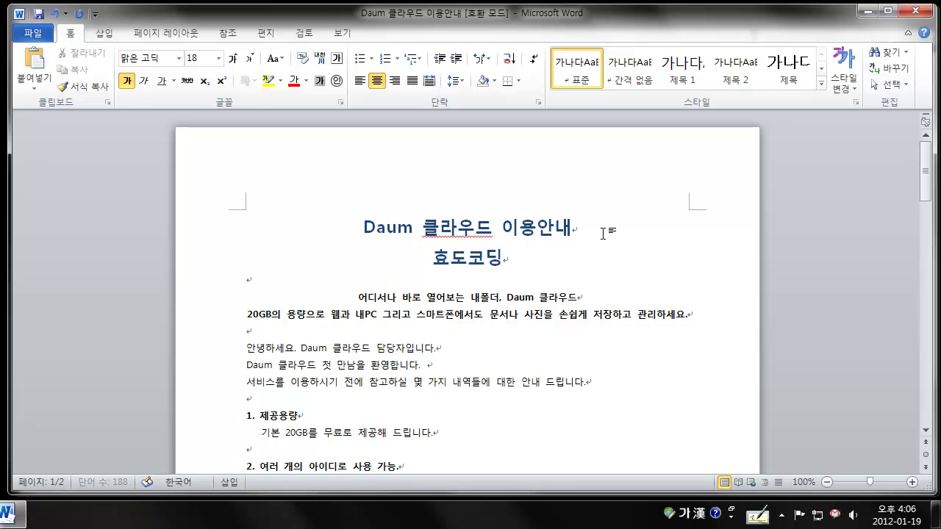
click(32, 33)
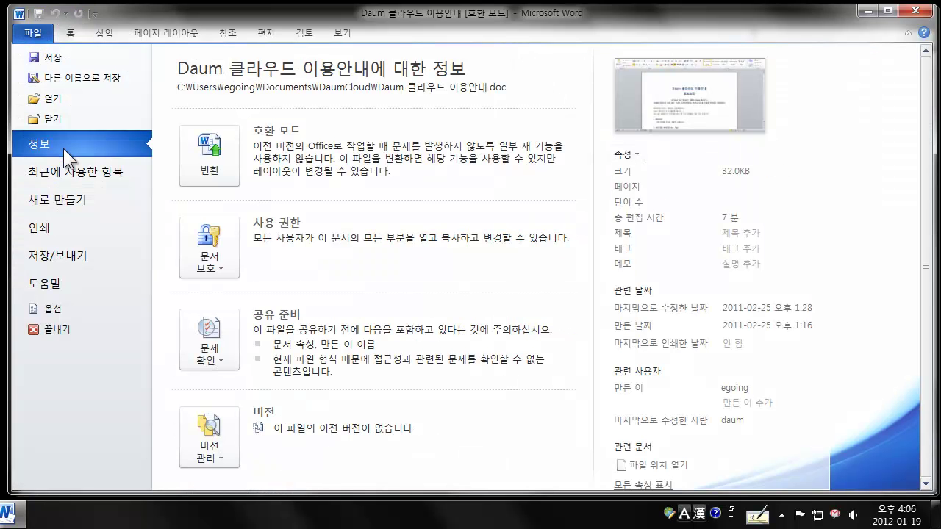
click(44, 57)
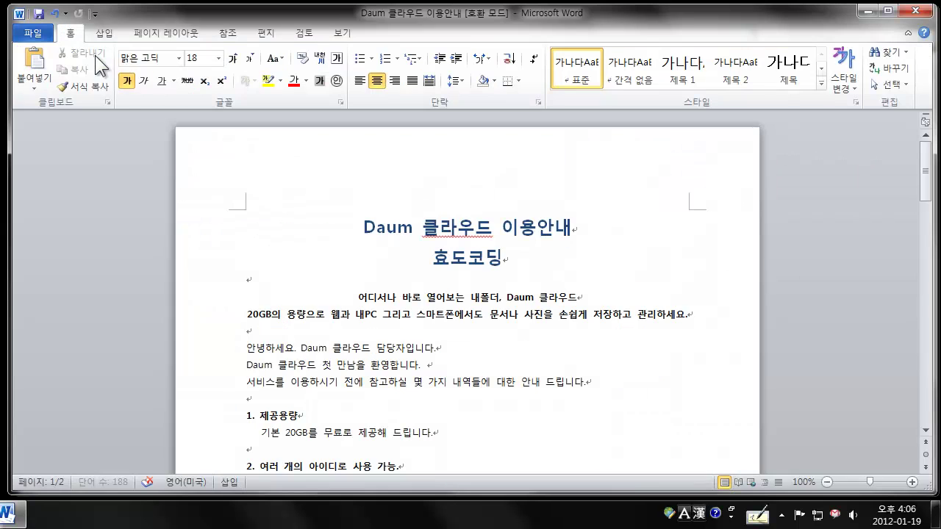
- Check the edited document's sync status in the DaumCloud folder, and close the document in Word
click(868, 10)
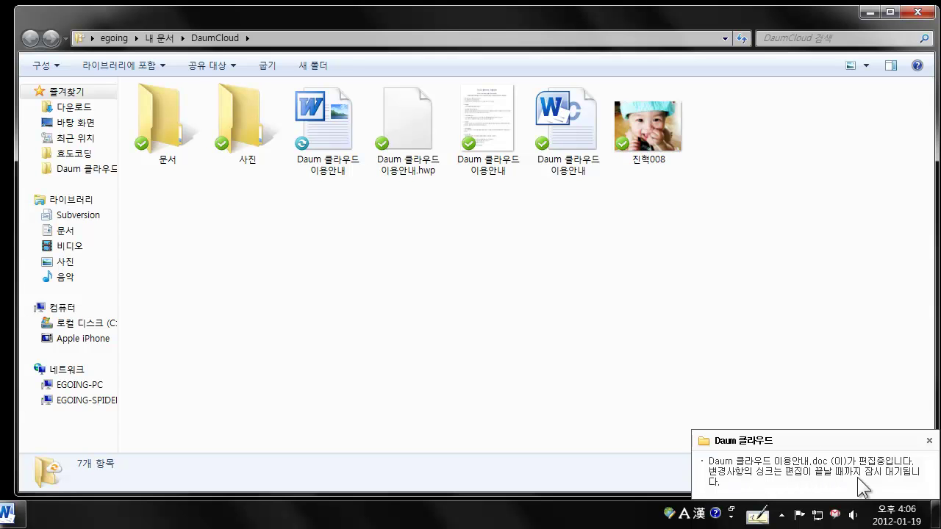
click(13, 515)
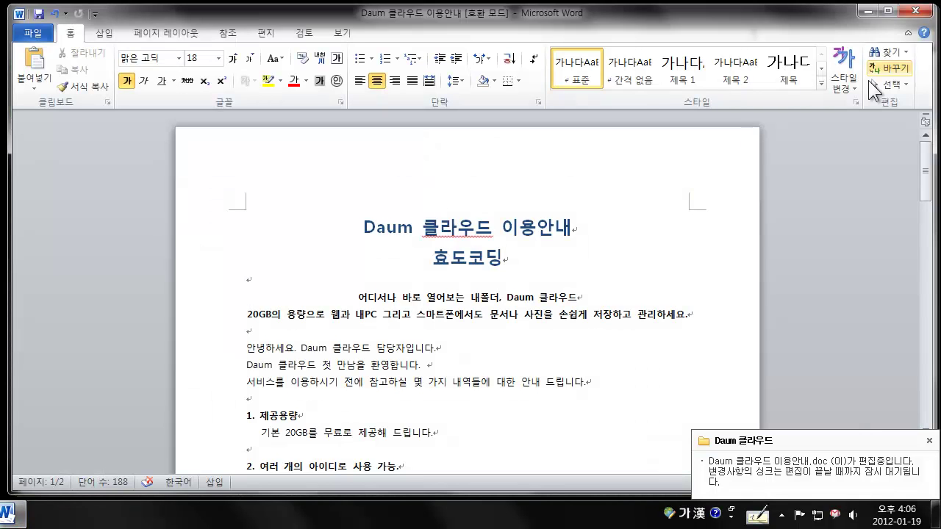
click(917, 10)
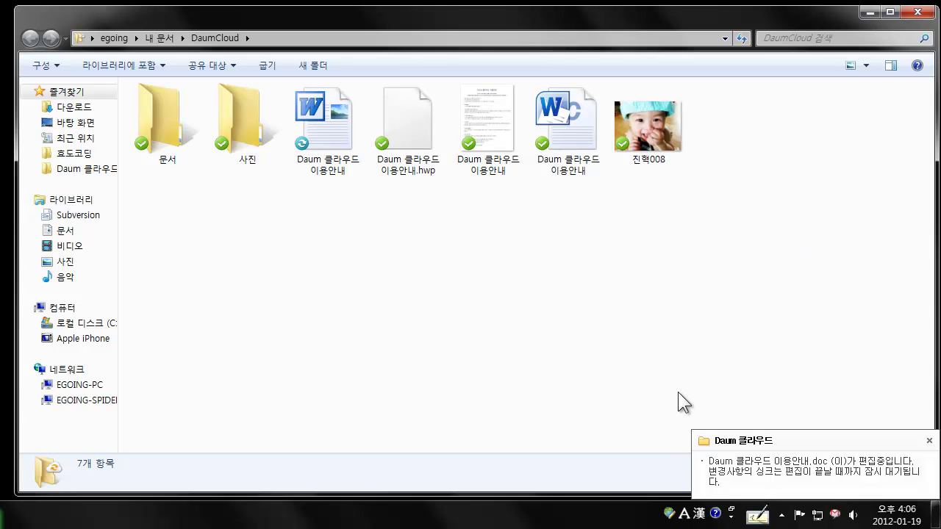
- Reopen the edited document to check the added line, close it, and check its sync status in the DaumCloud folder
double_click(317, 140)
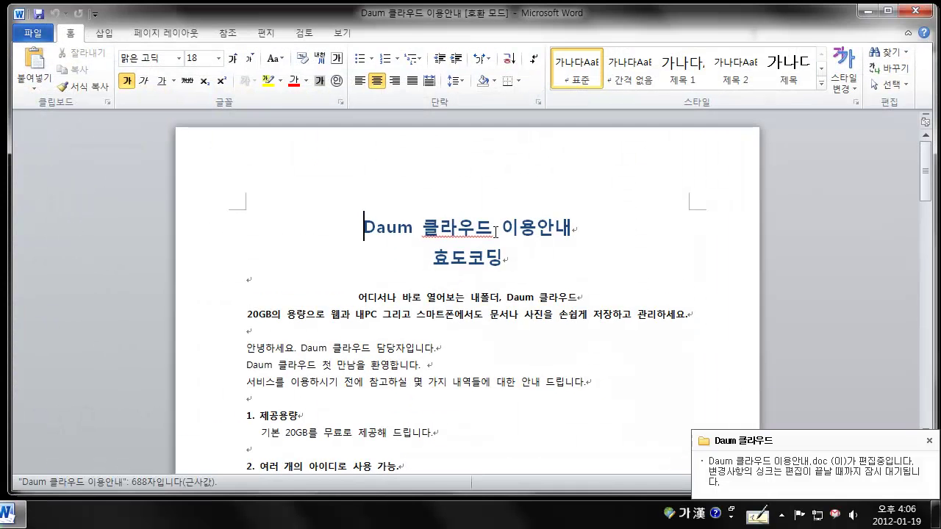
click(915, 10)
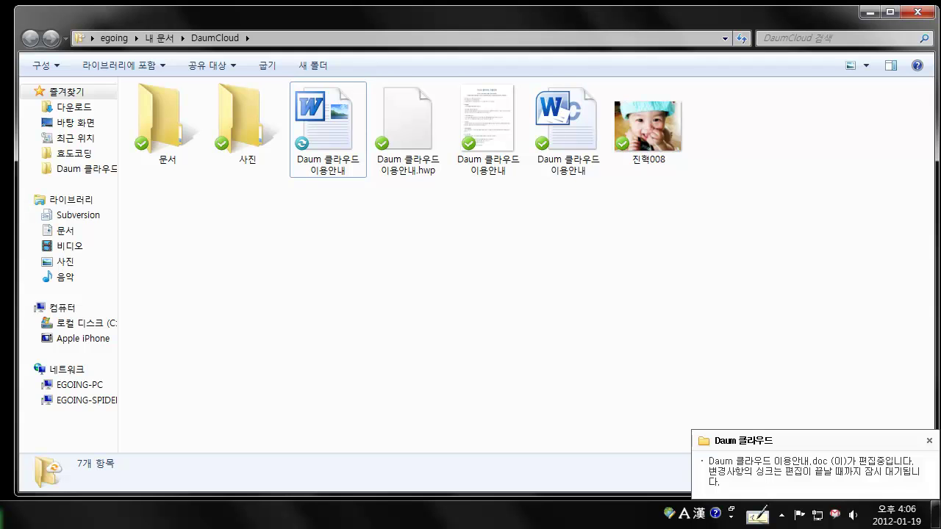
click(324, 204)
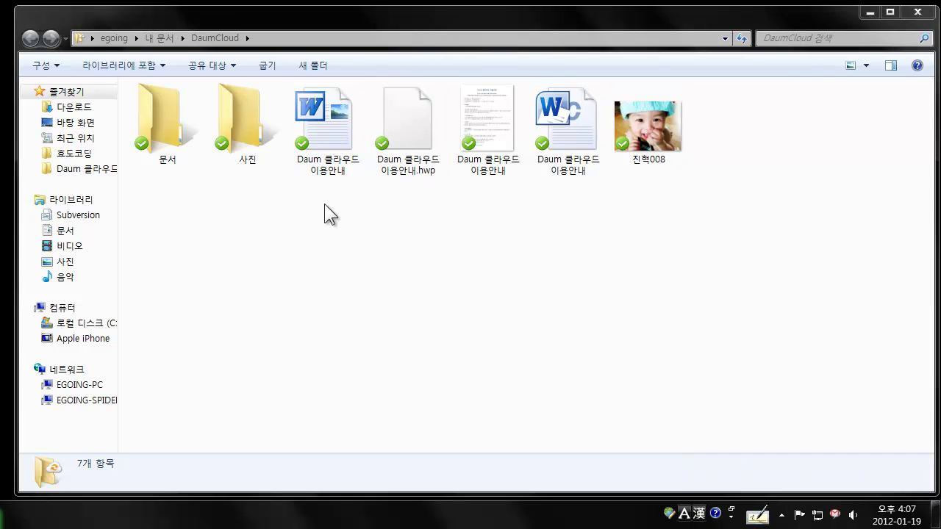
click(348, 169)
click(363, 187)
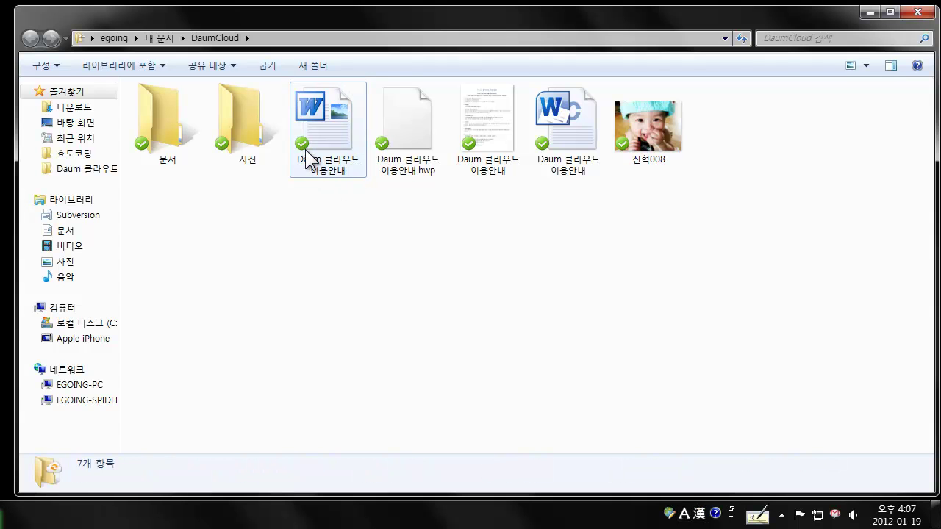
click(352, 175)
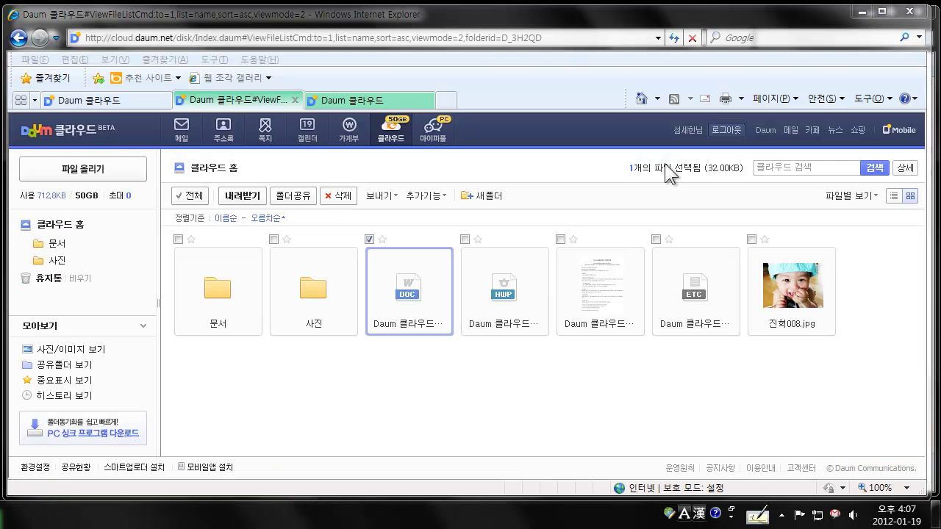
- Open Daum 클라우드 이용안내.doc from the 클라우드 홈 web page in the document viewer and check the line 효도코딩 below the title
click(428, 379)
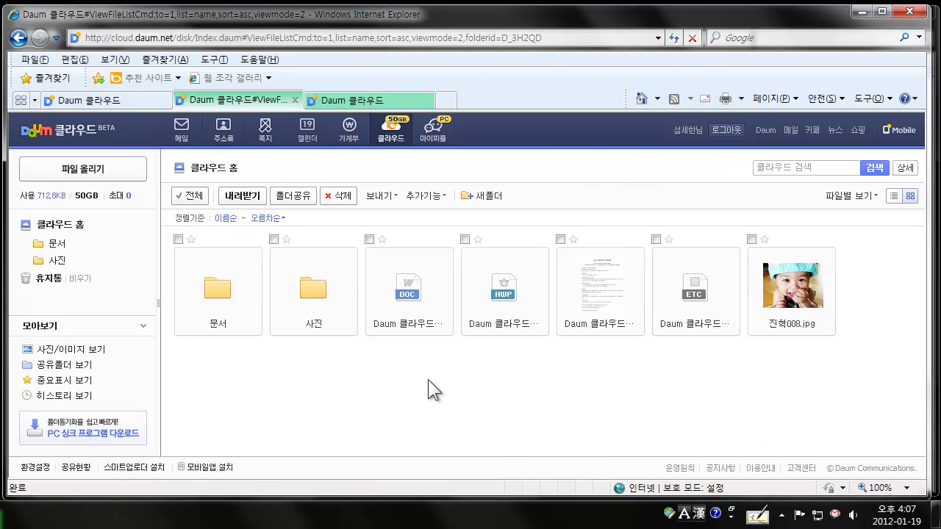
click(412, 315)
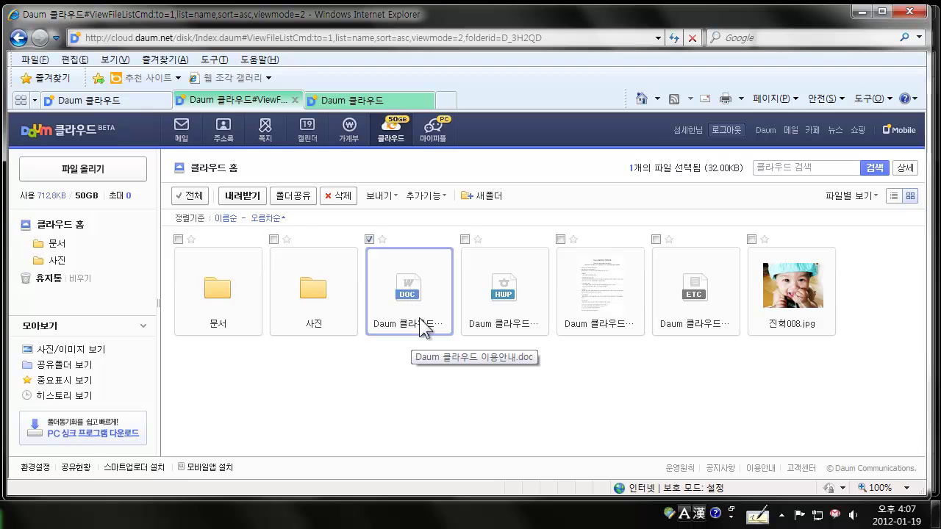
double_click(417, 297)
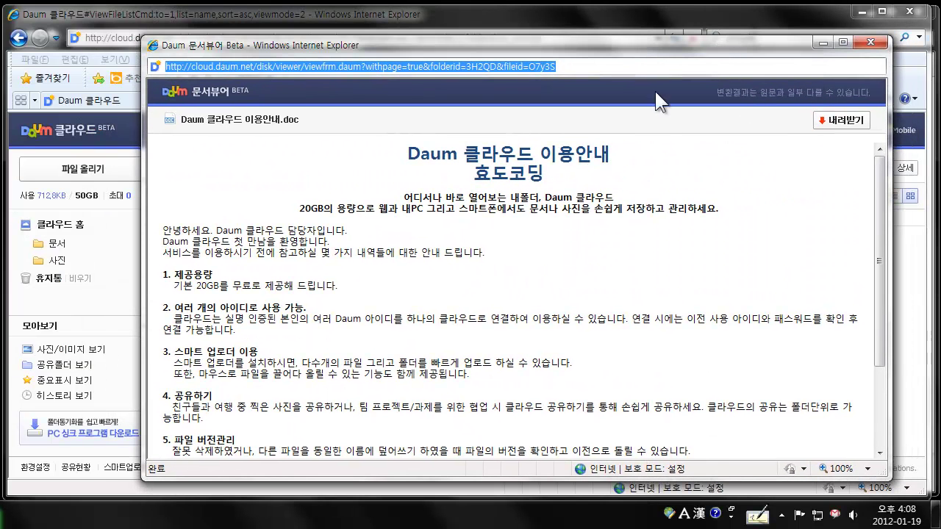
double_click(516, 176)
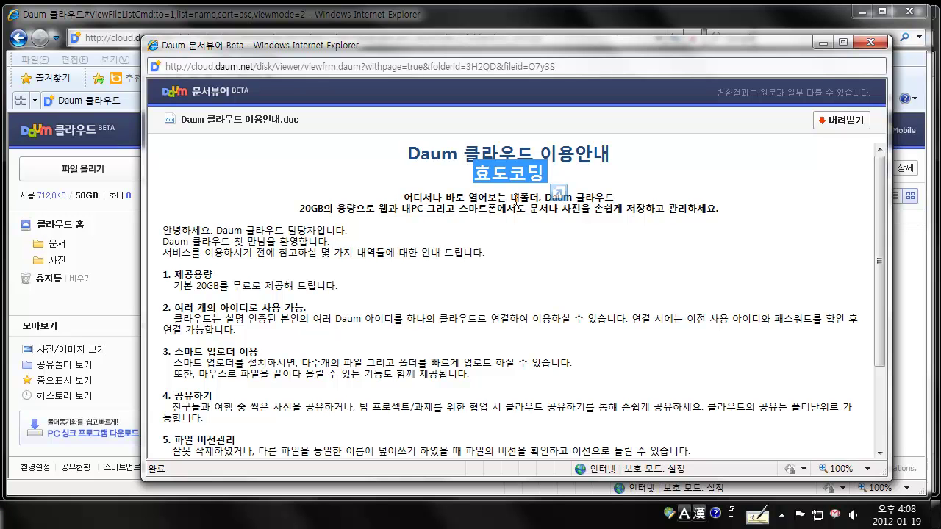
click(807, 179)
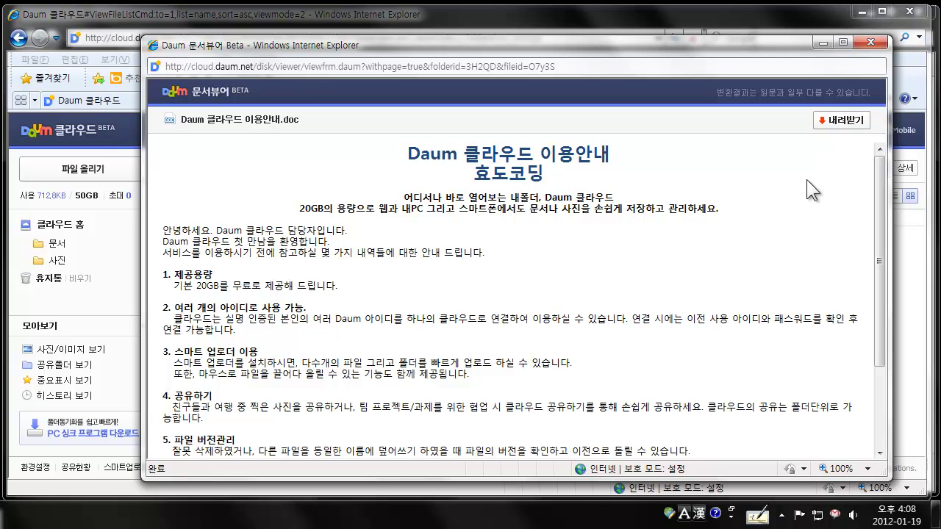